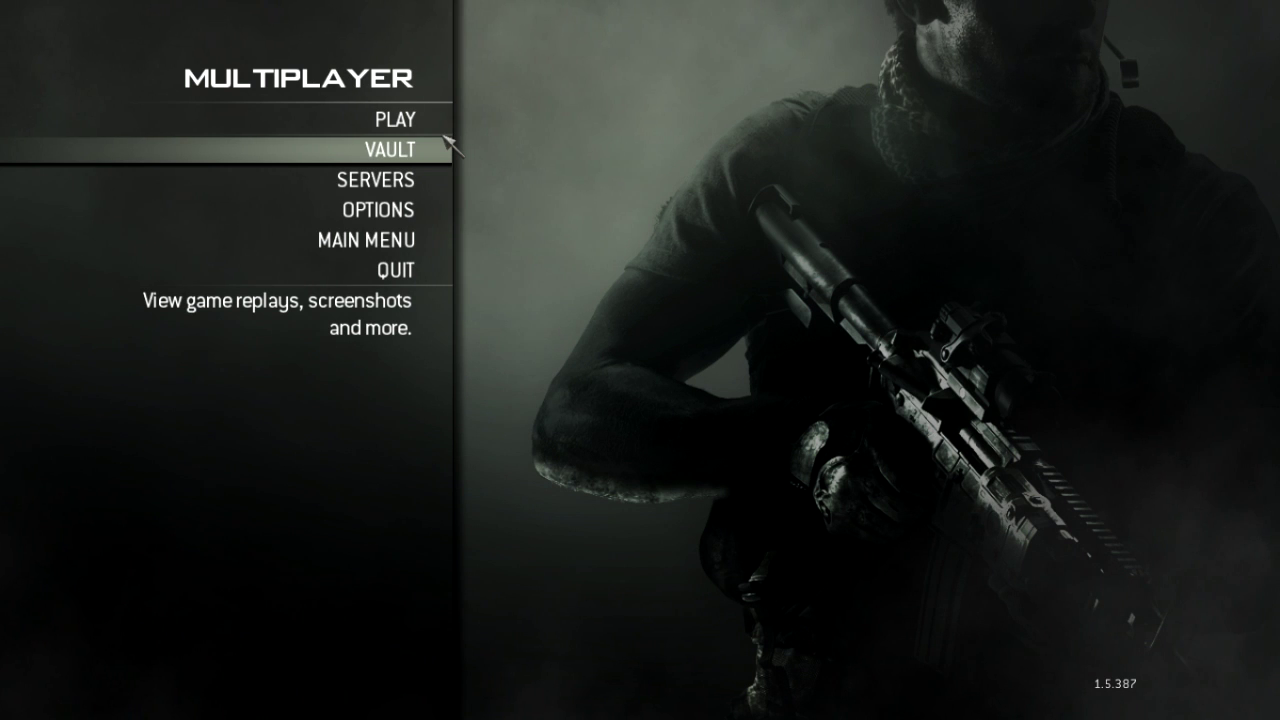
- Open the Theater and start playing the first Team Deathmatch on Outpost replay
{"action": "left_click", "coordinate": [420, 149]}
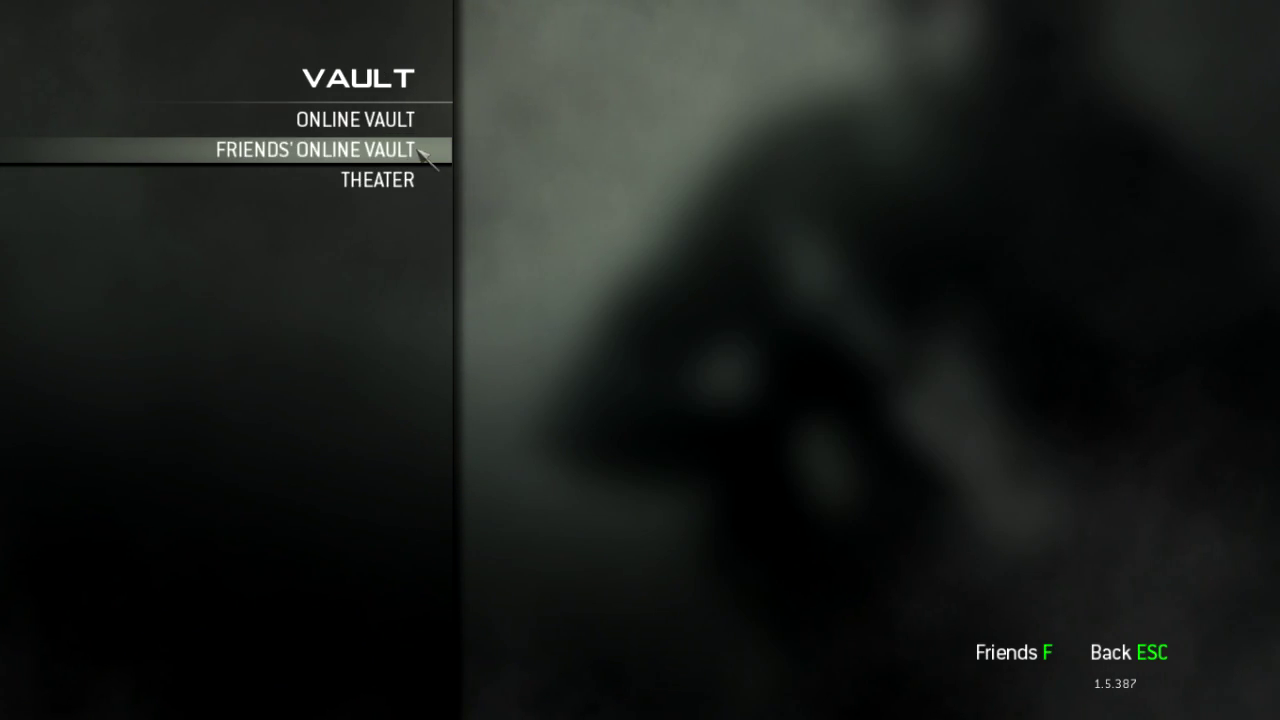
{"action": "left_click", "coordinate": [405, 188]}
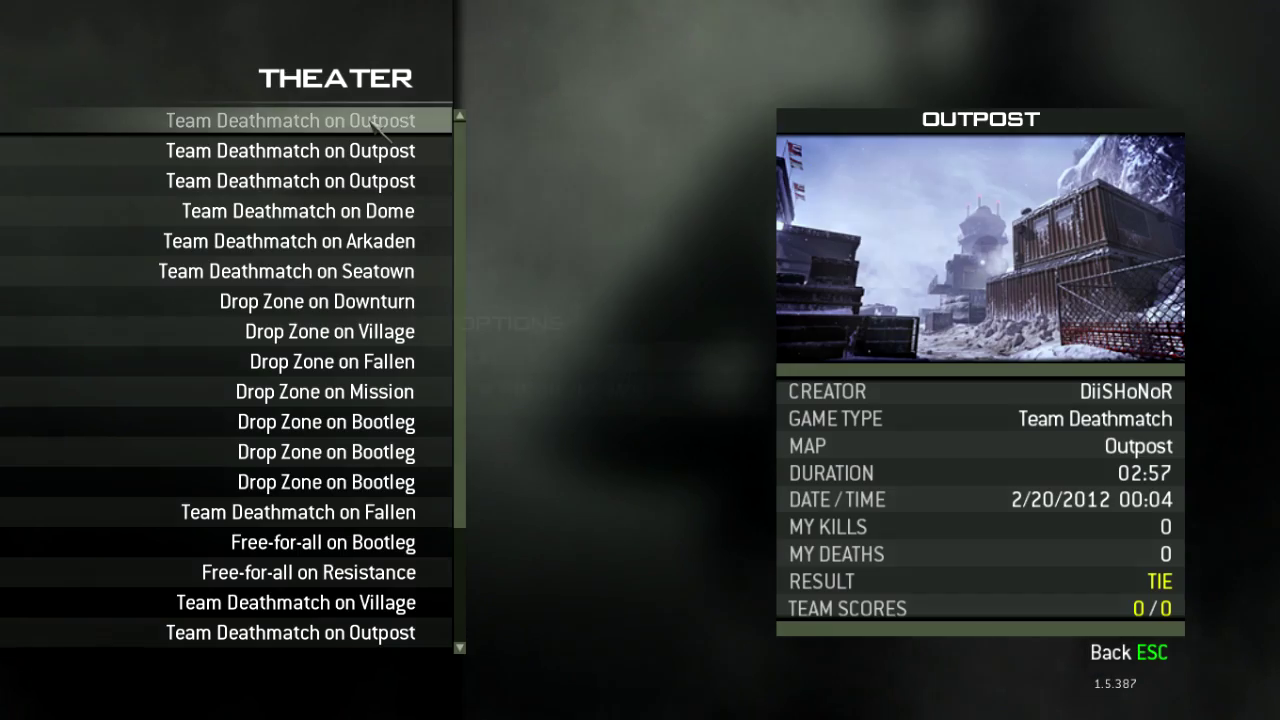
{"action": "left_click", "coordinate": [376, 121]}
{"action": "key", "text": "Escape"}
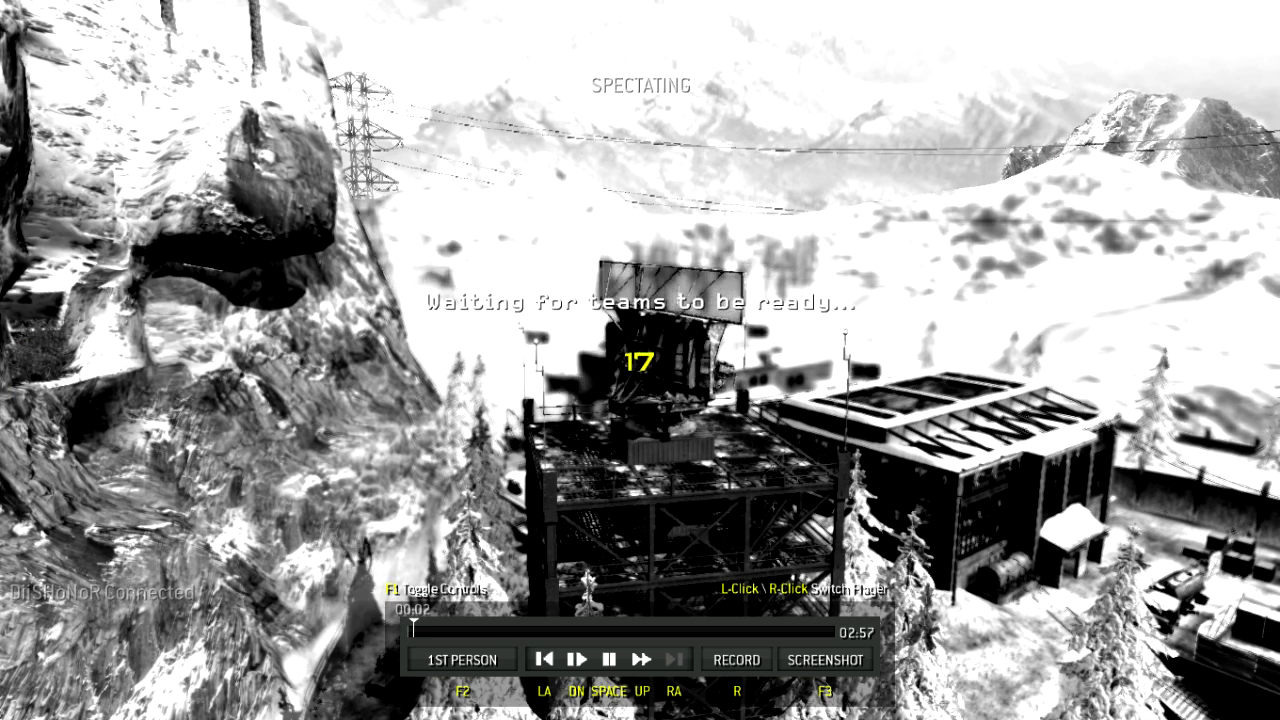
- Raise the Outpost replay speed to about 4.0x, let it run, then slow it down
{"action": "key", "text": "Up"}
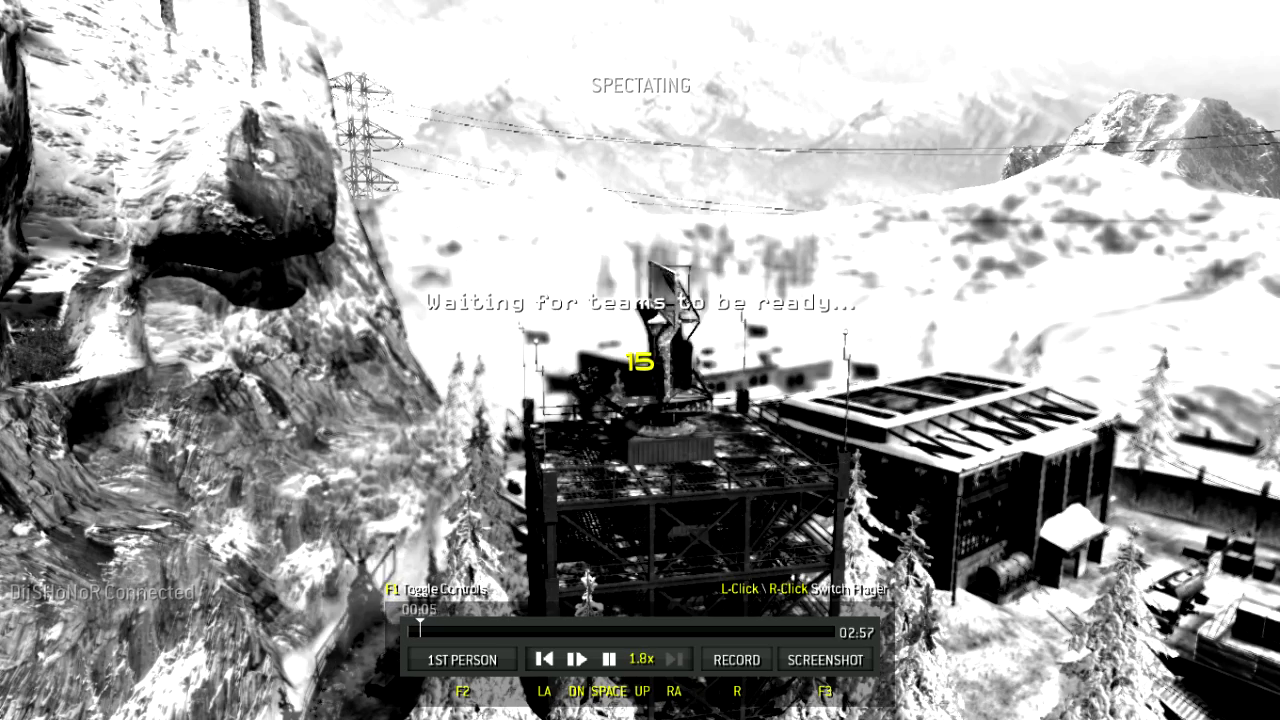
{"action": "key", "text": "F2"}
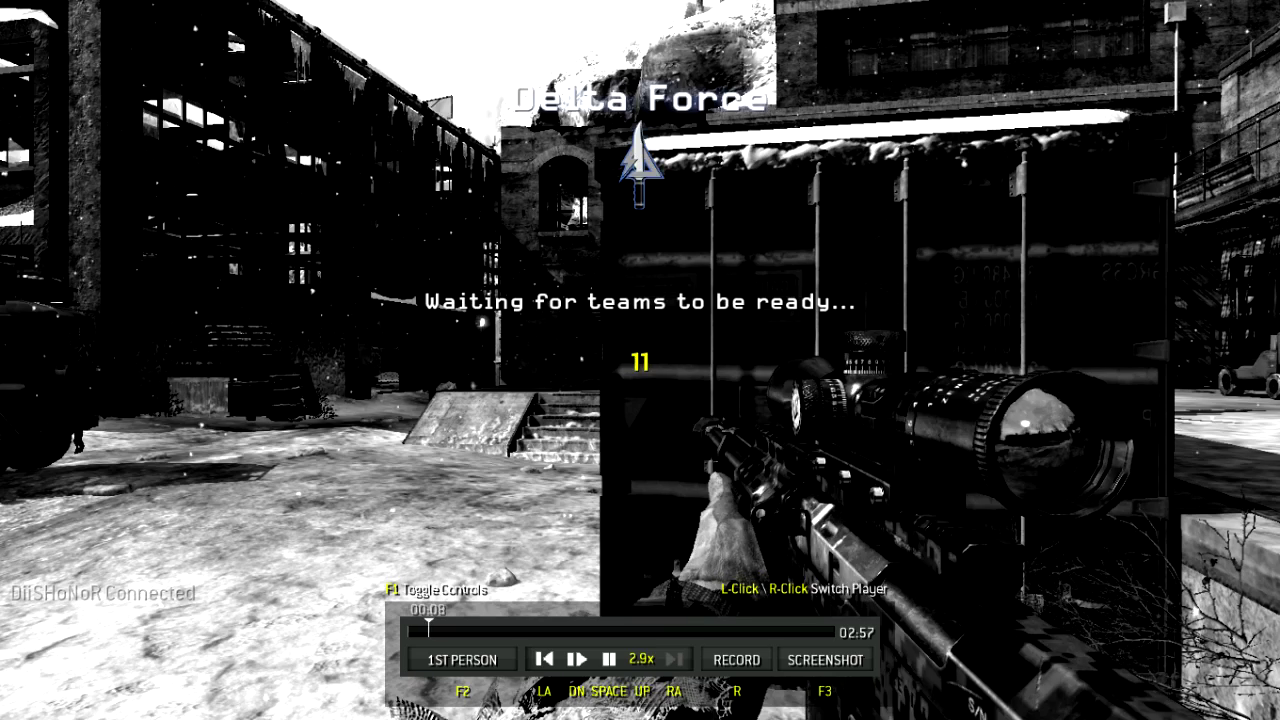
{"action": "key", "text": "Up"}
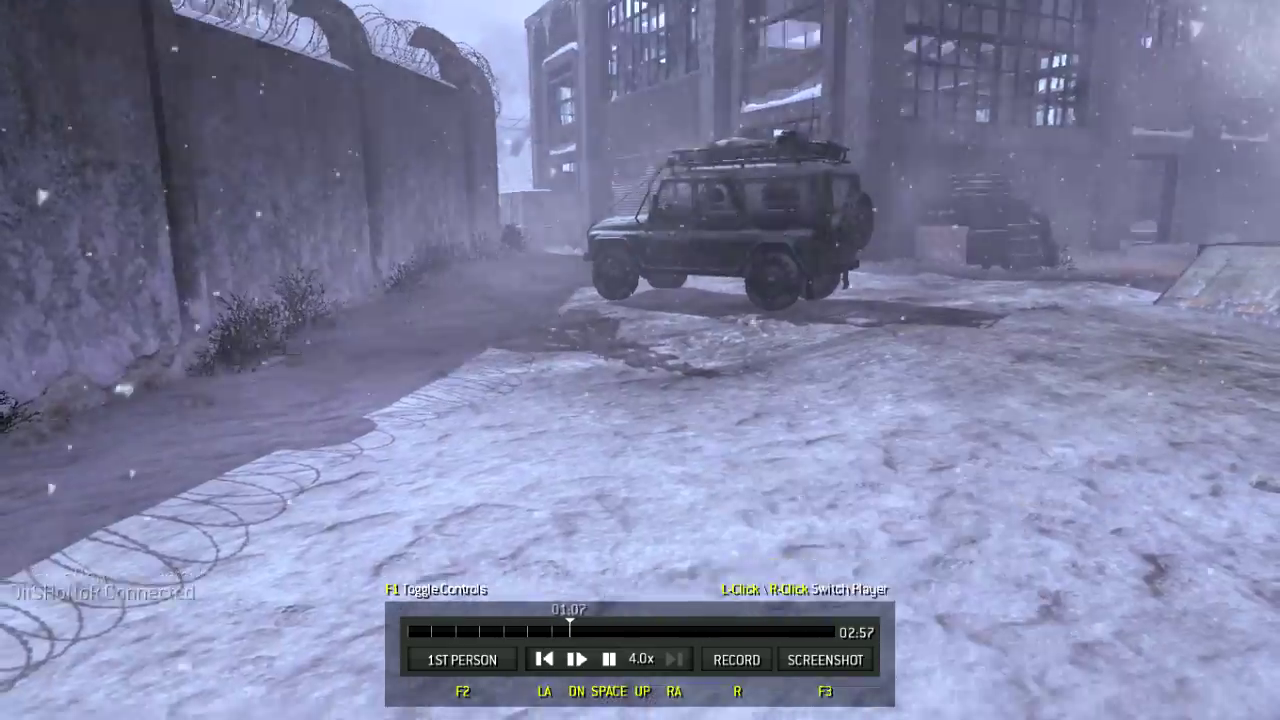
{"action": "key", "text": "Down"}
{"action": "key", "text": "Down"}
{"action": "key", "text": "Down"}
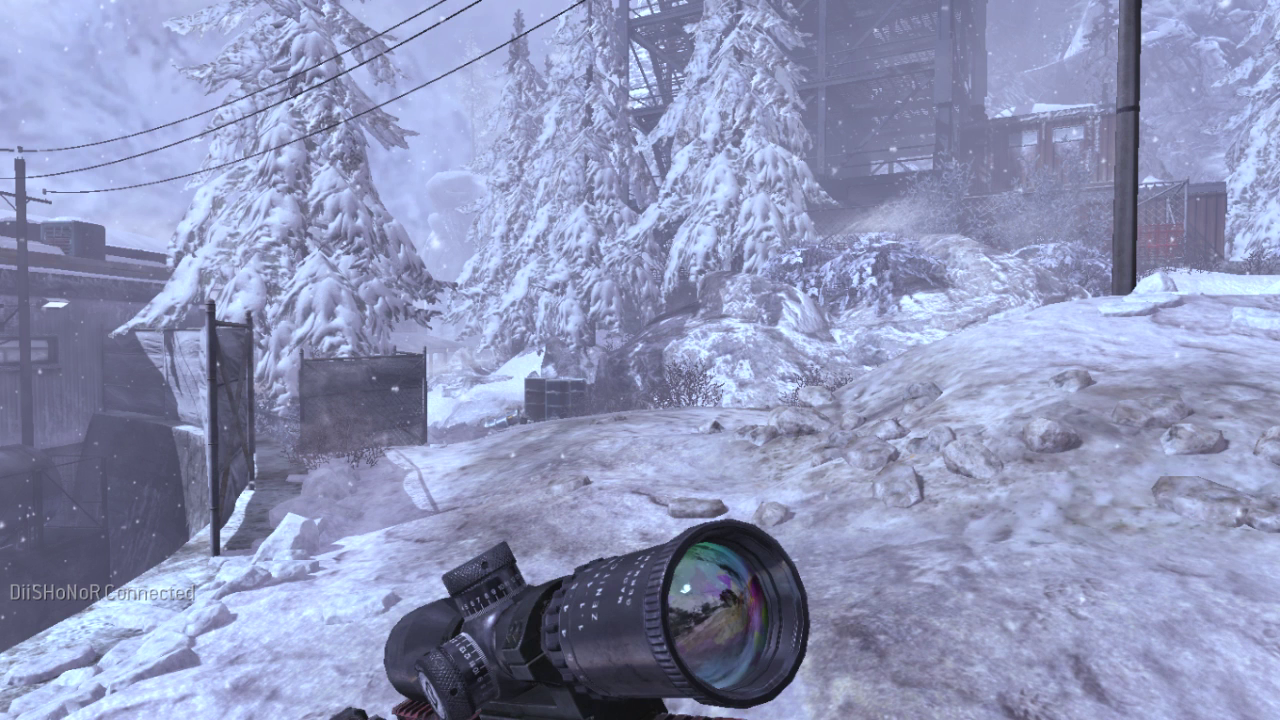
- Watch the Outpost replay slowly in first person, then pause it into the film menu
{"action": "key", "text": "w"}
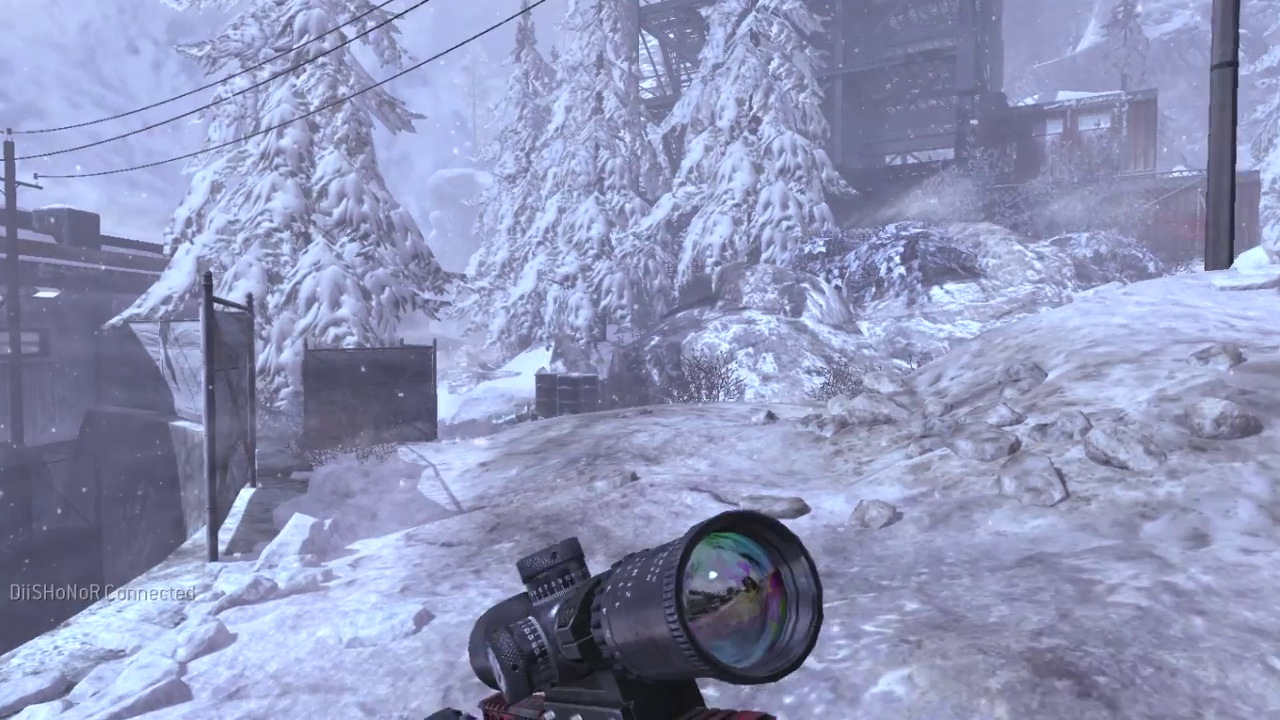
{"action": "key", "text": "w"}
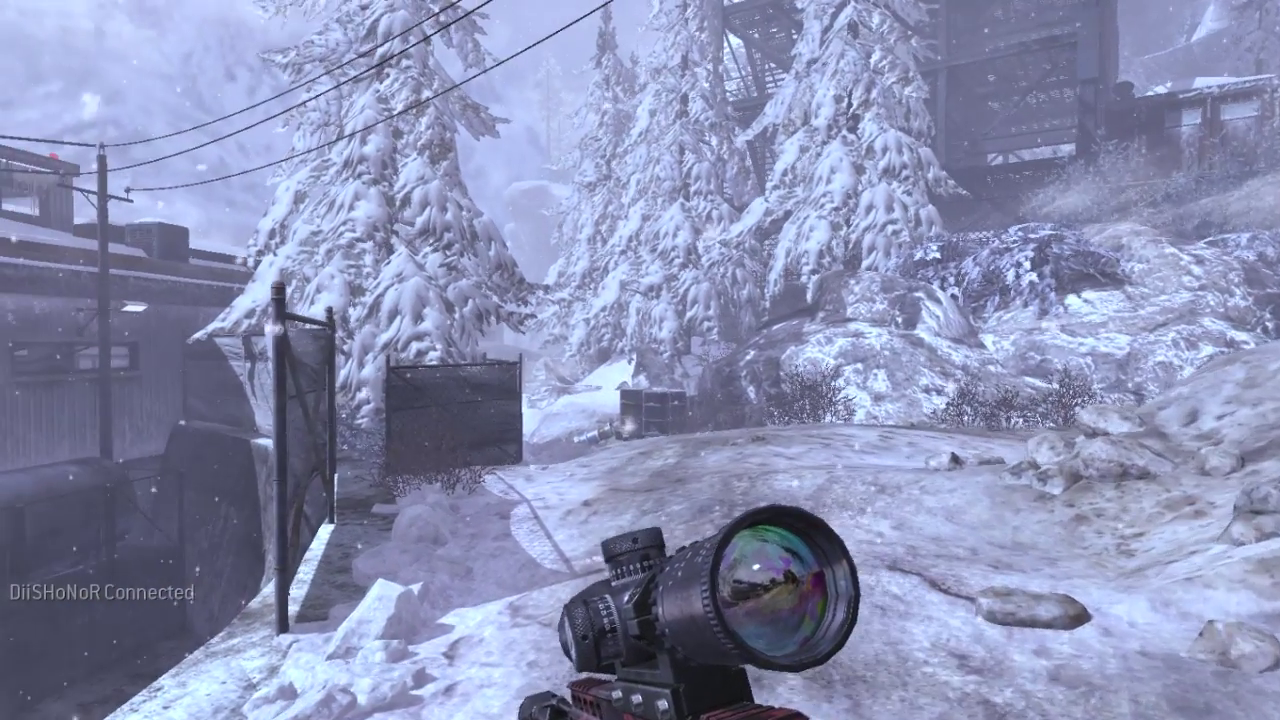
{"action": "key", "text": "w"}
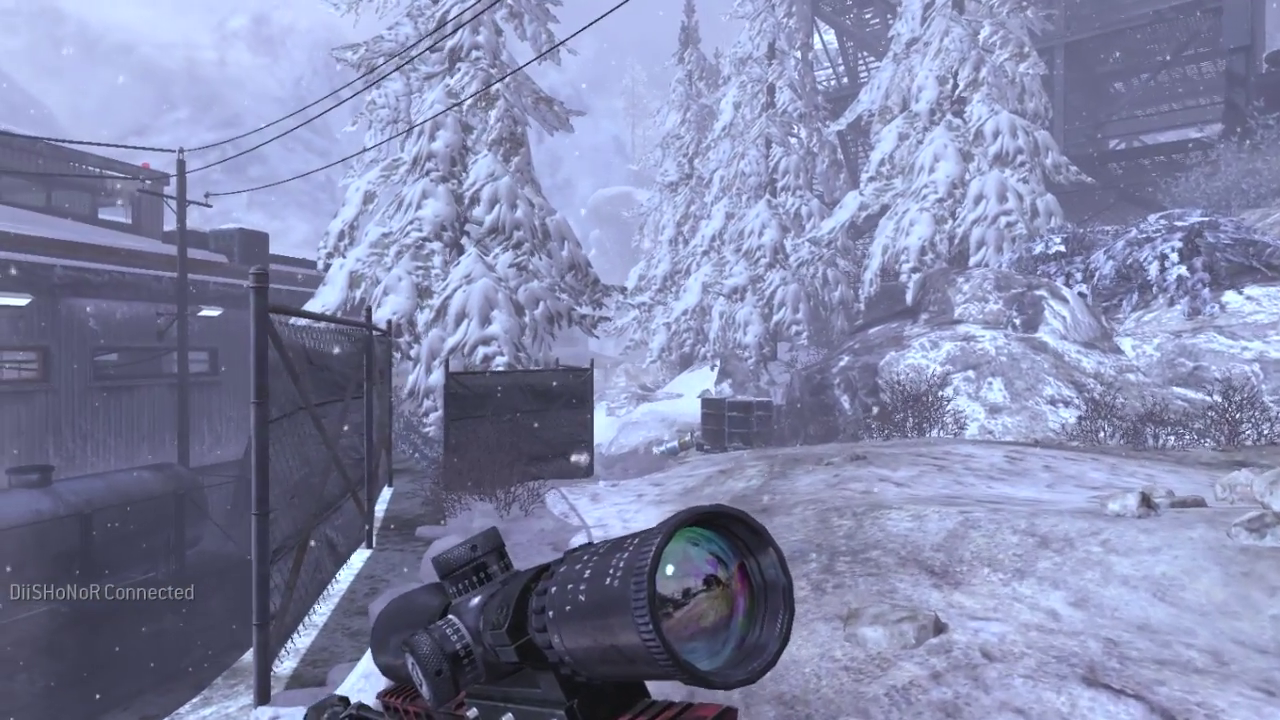
{"action": "key", "text": "w"}
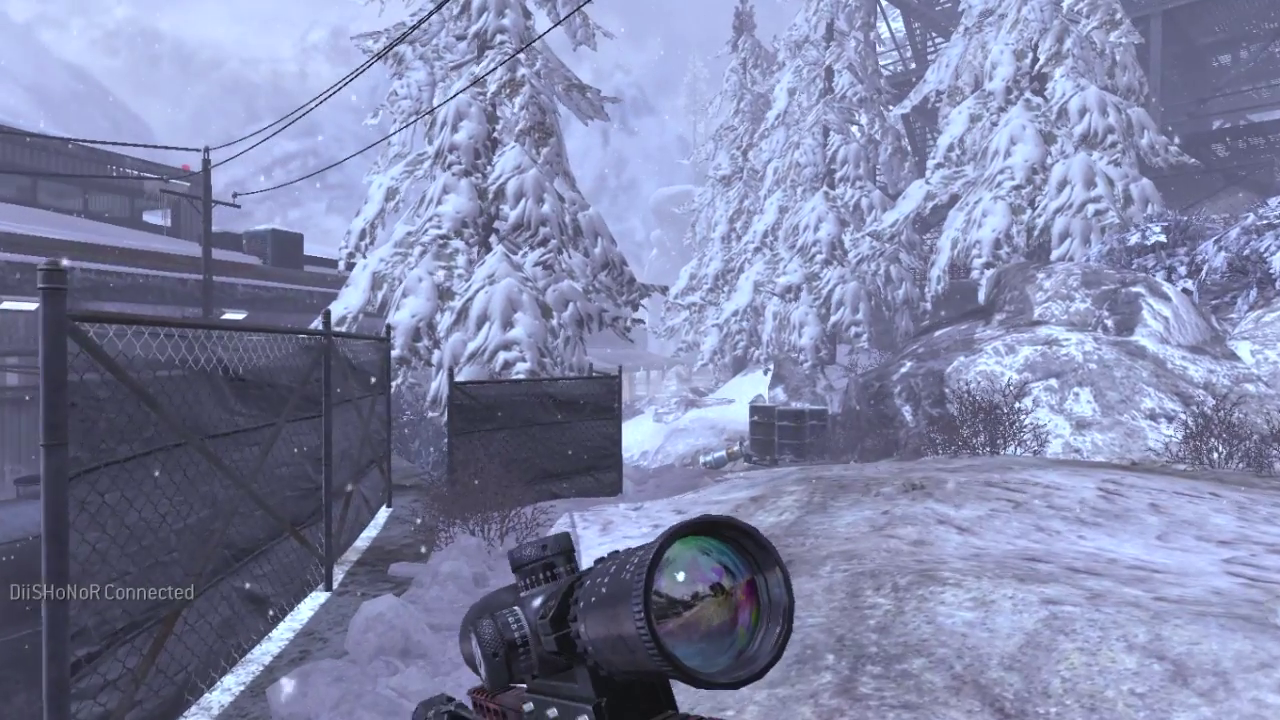
{"action": "key", "text": "w"}
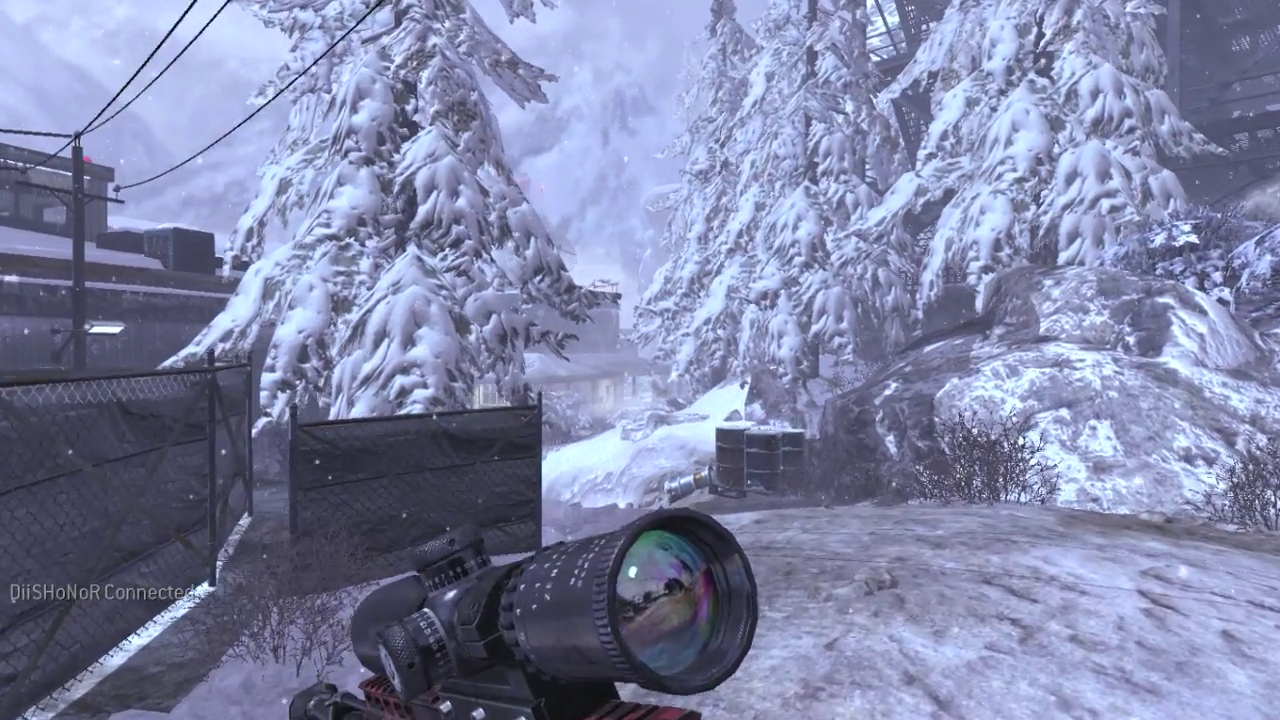
{"action": "key", "text": "w"}
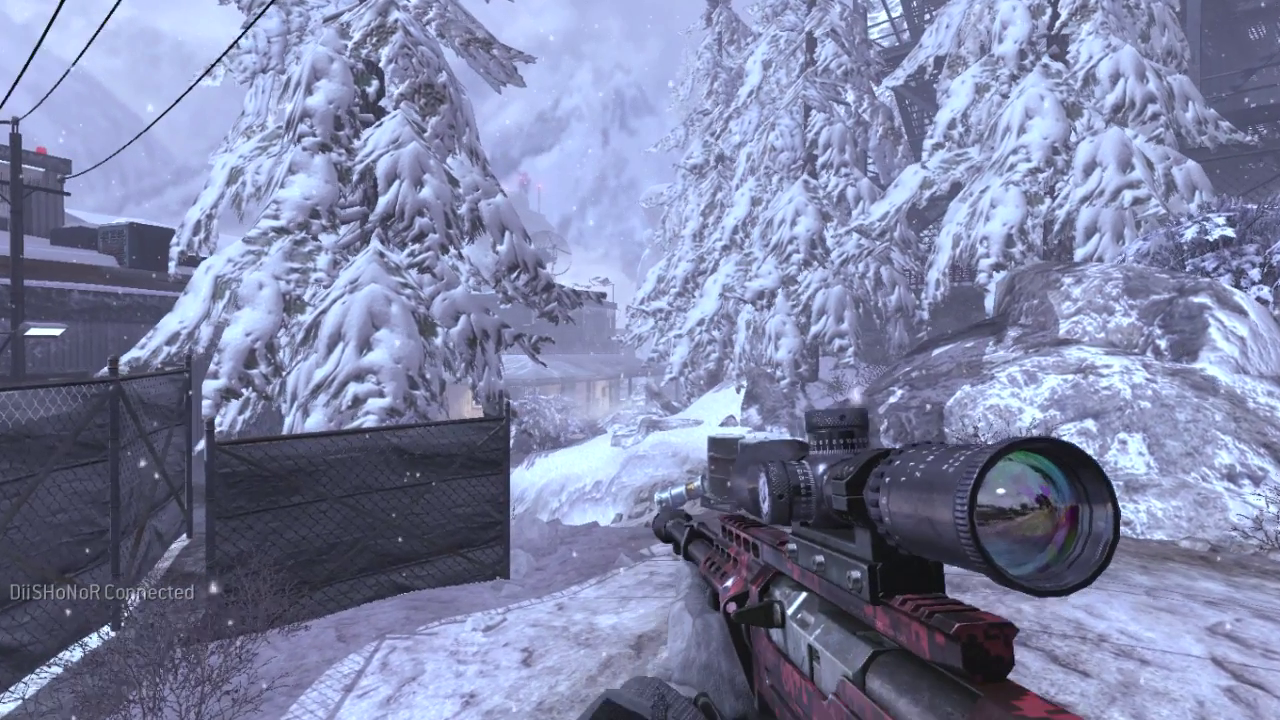
{"action": "key", "text": "w"}
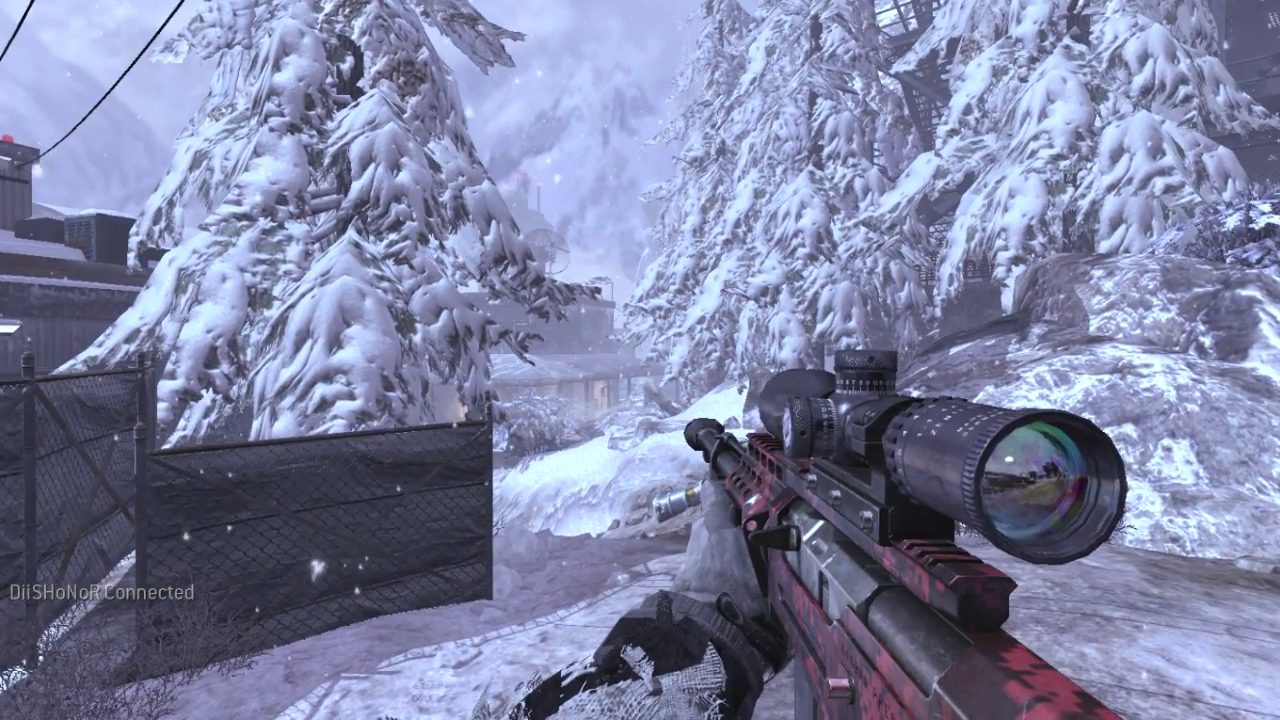
{"action": "key", "text": "w"}
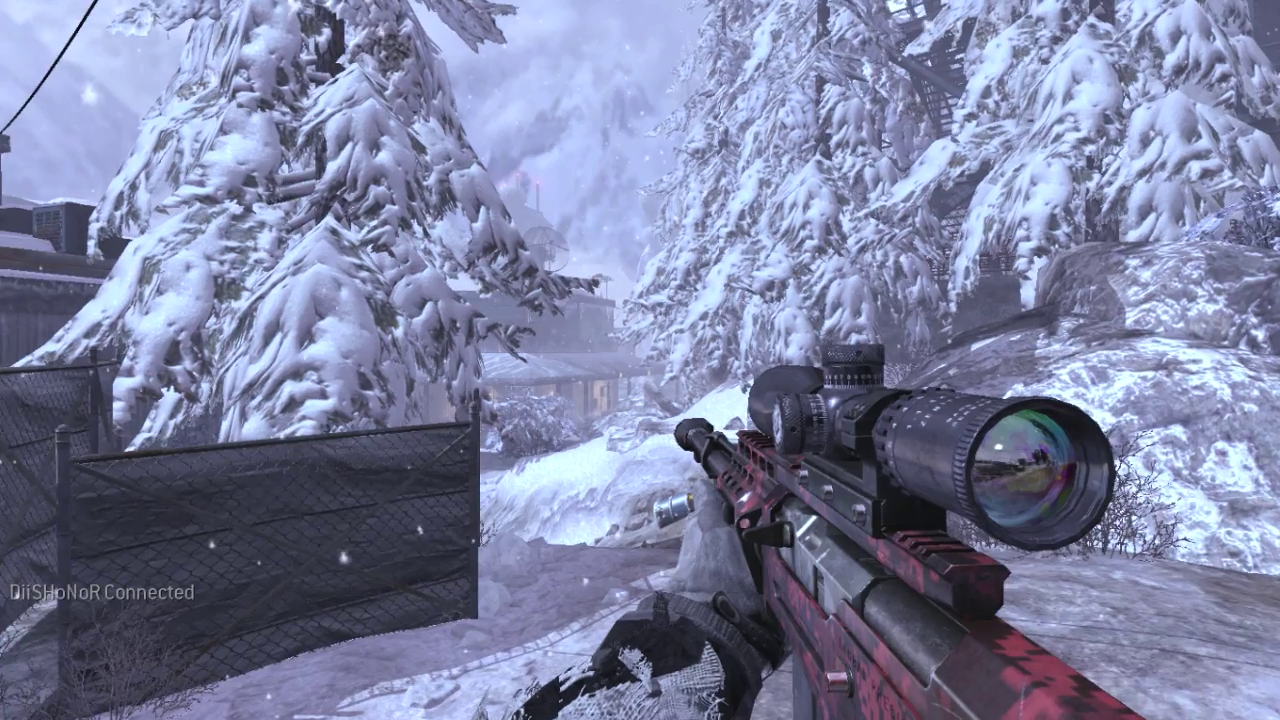
{"action": "key", "text": "w"}
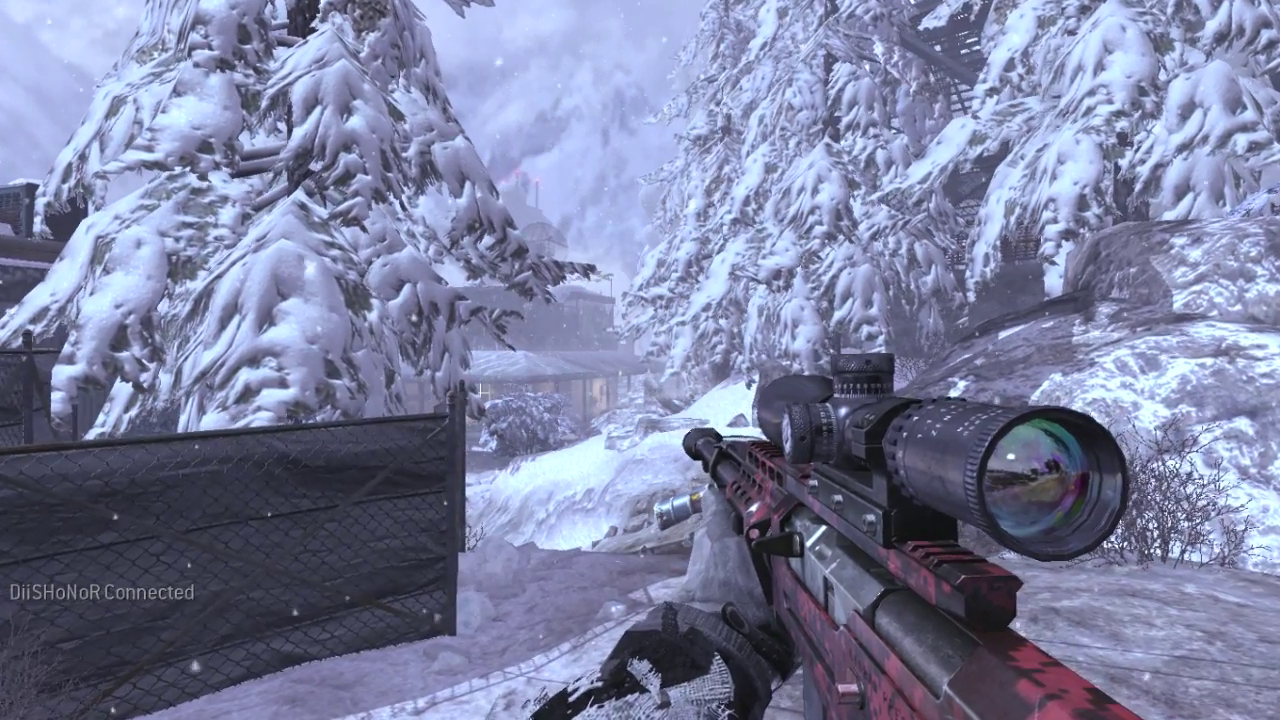
{"action": "key", "text": "w"}
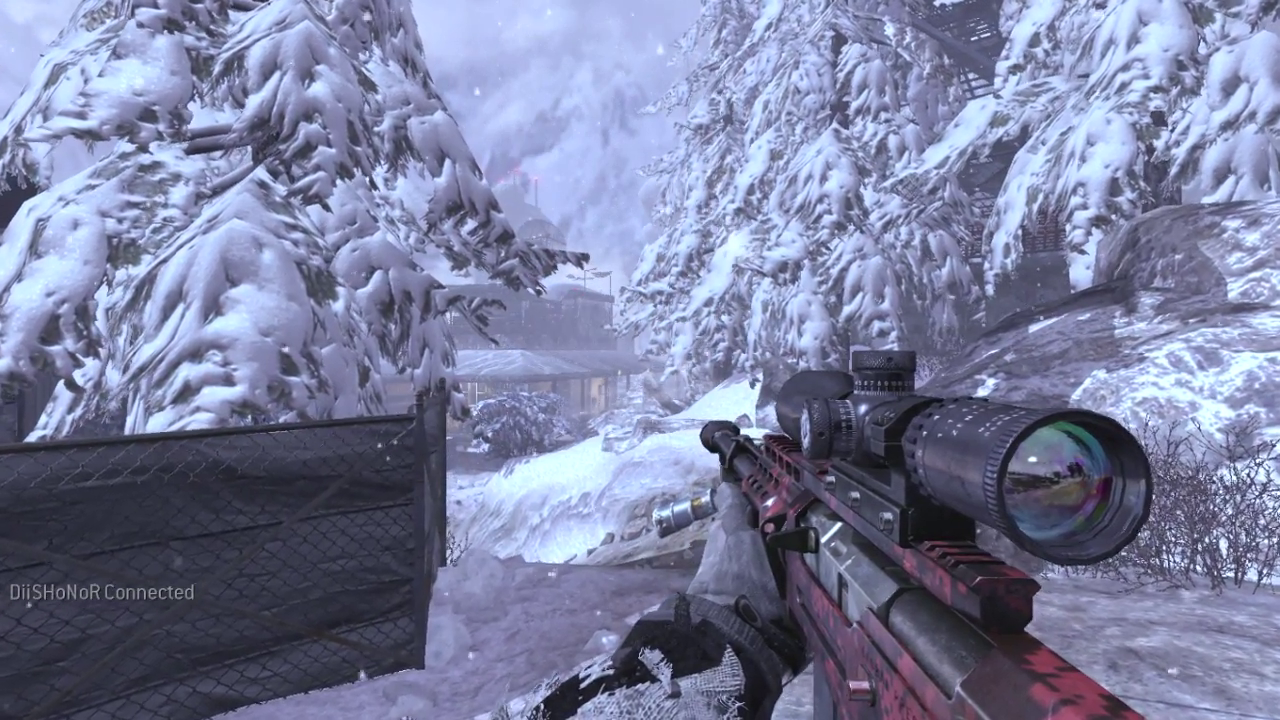
{"action": "key", "text": "Escape"}
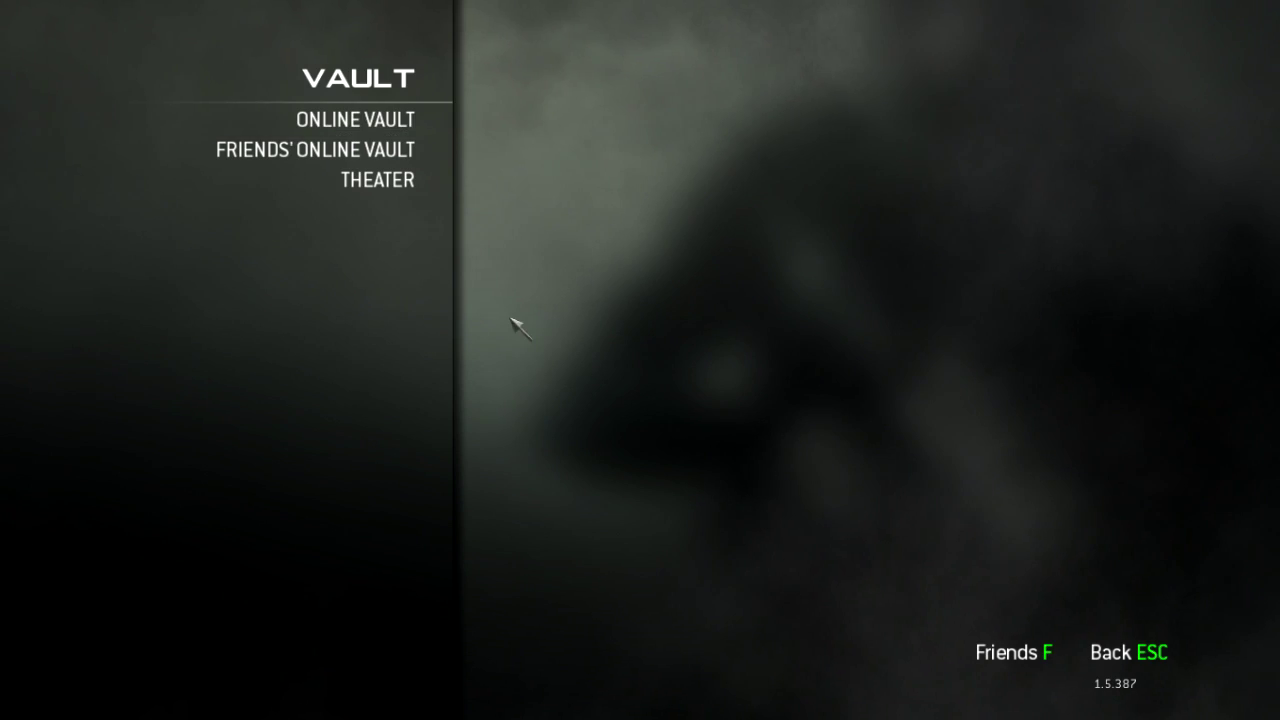
- Back out to the Multiplayer menu and quit Modern Warfare 3 to the desktop
{"action": "key", "text": "Escape"}
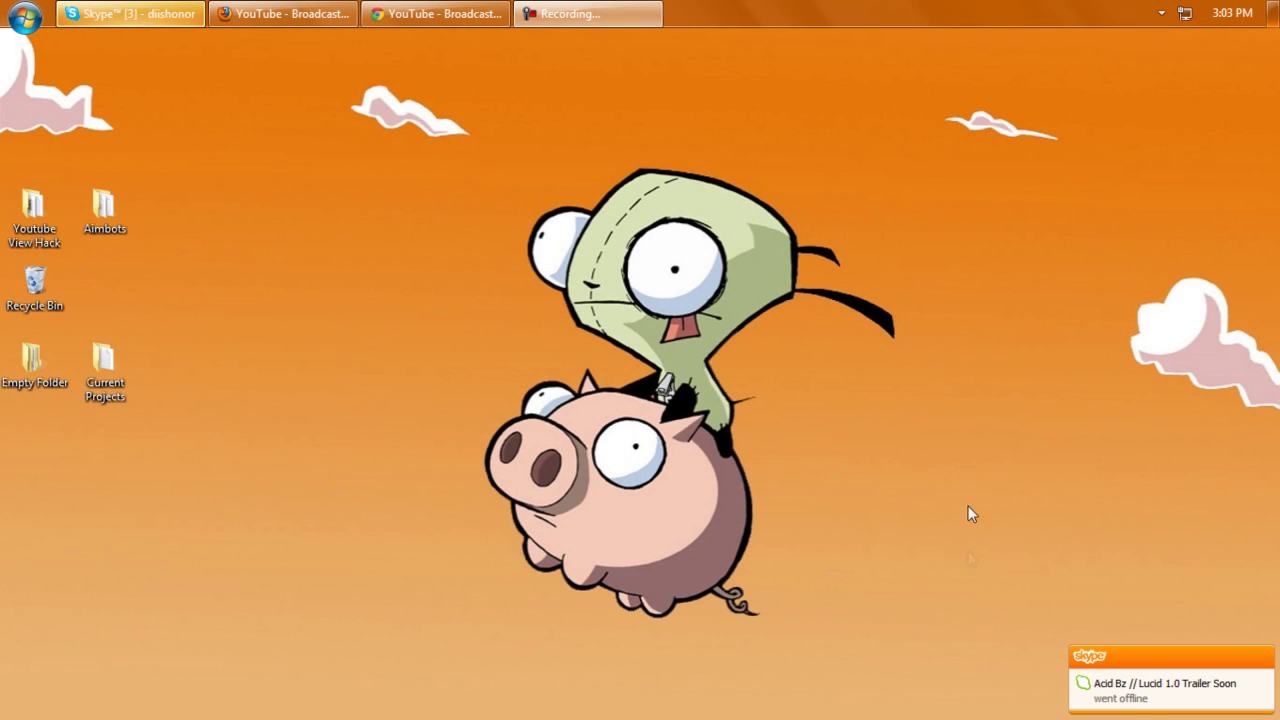
{"action": "mouse_move", "coordinate": [1060, 712]}
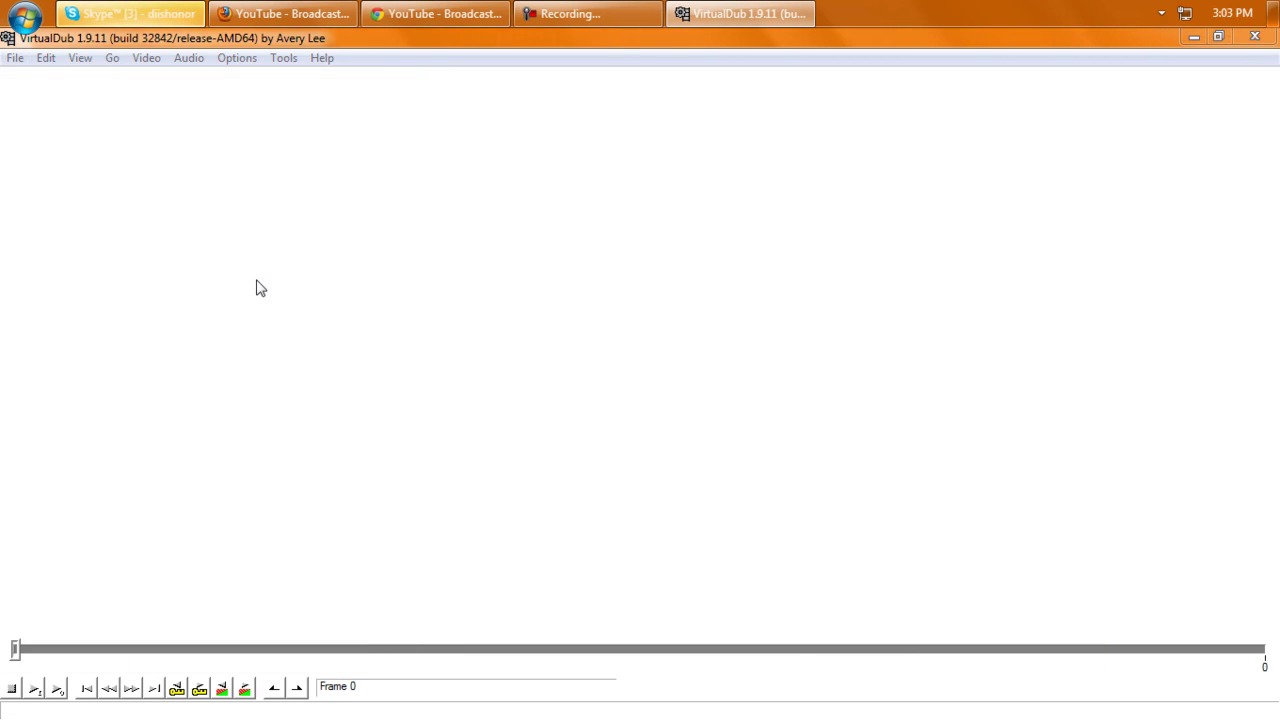
{"action": "left_click", "coordinate": [105, 214]}
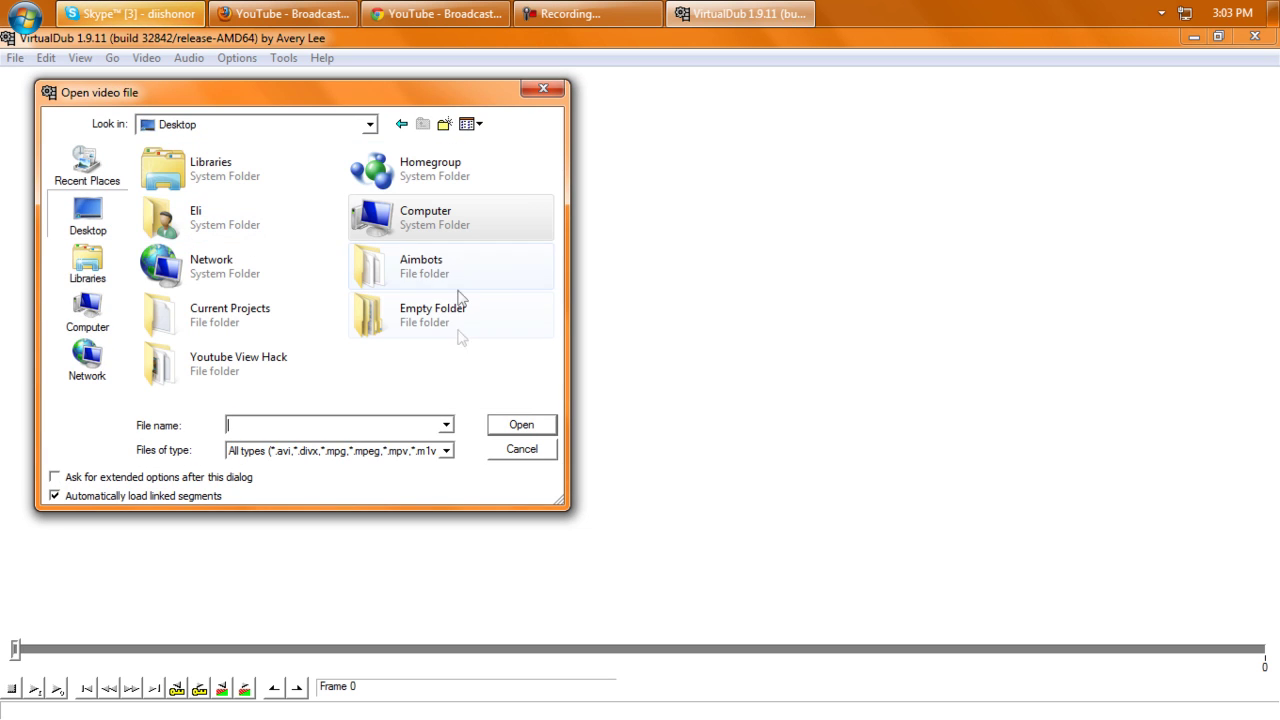
{"action": "double_click", "coordinate": [423, 280]}
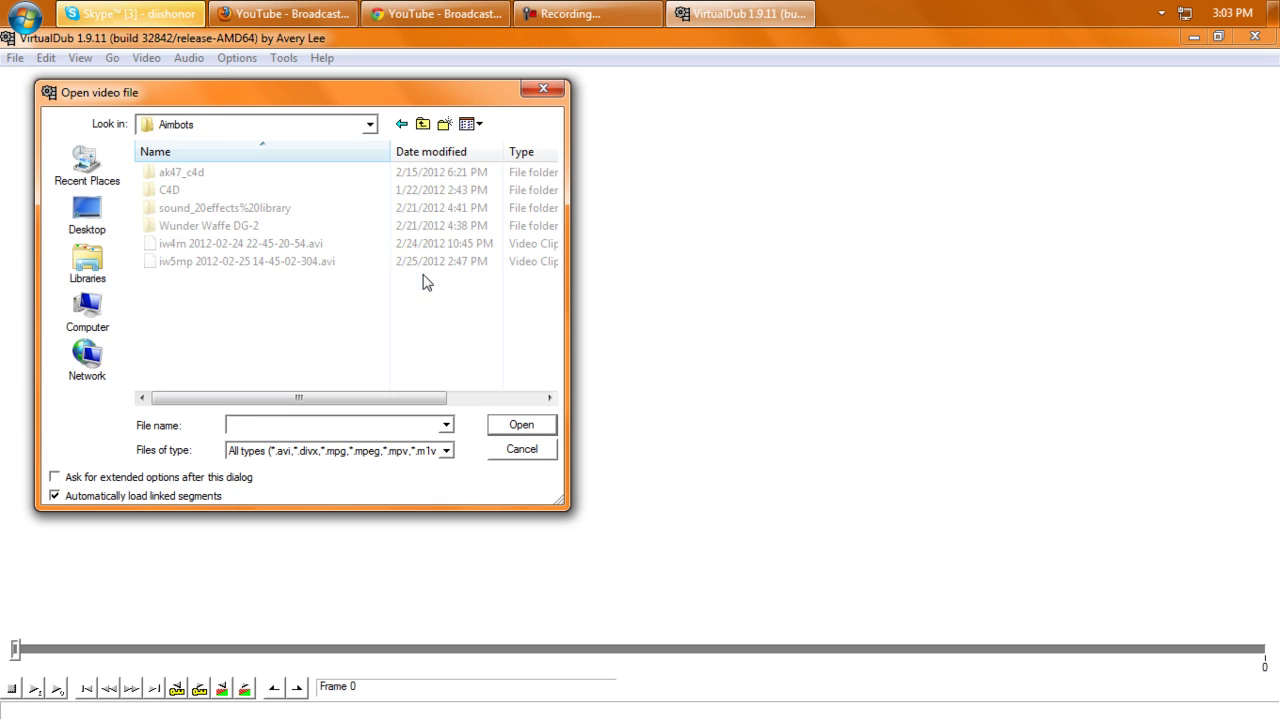
{"action": "left_click", "coordinate": [420, 243]}
{"action": "left_click", "coordinate": [521, 424]}
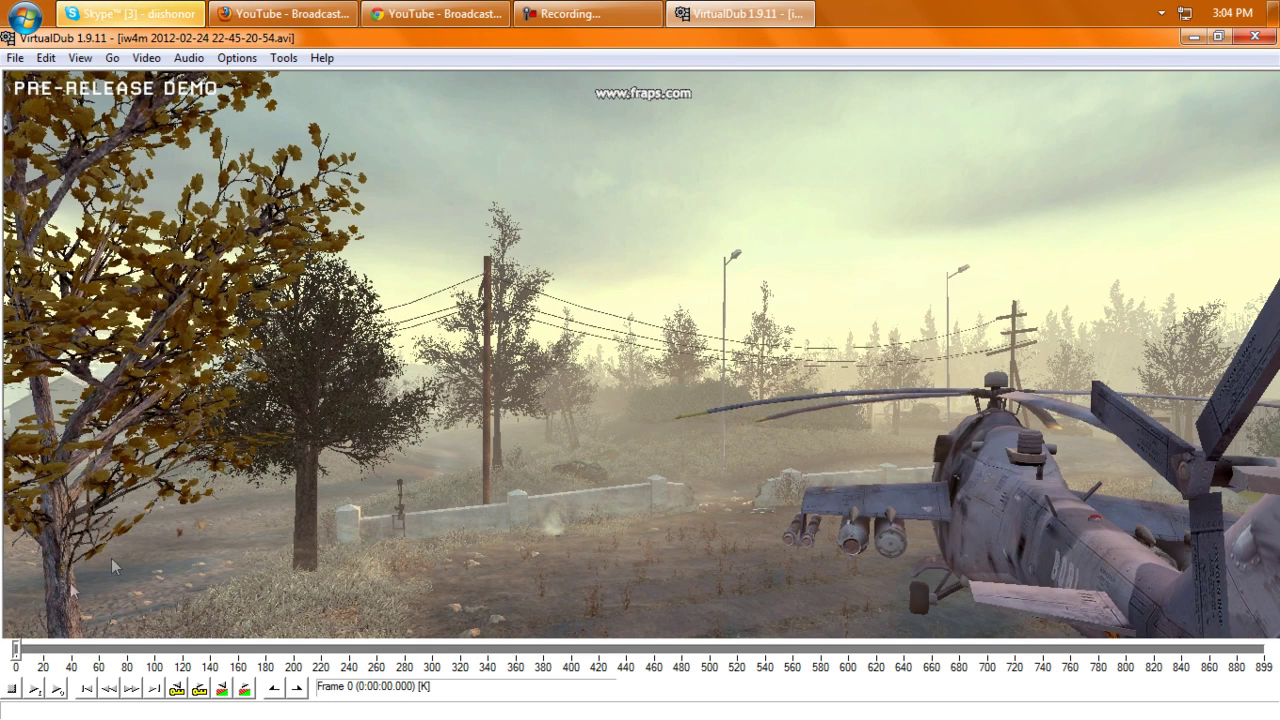
{"action": "left_click_drag", "start_coordinate": [16, 650], "coordinate": [12, 330]}
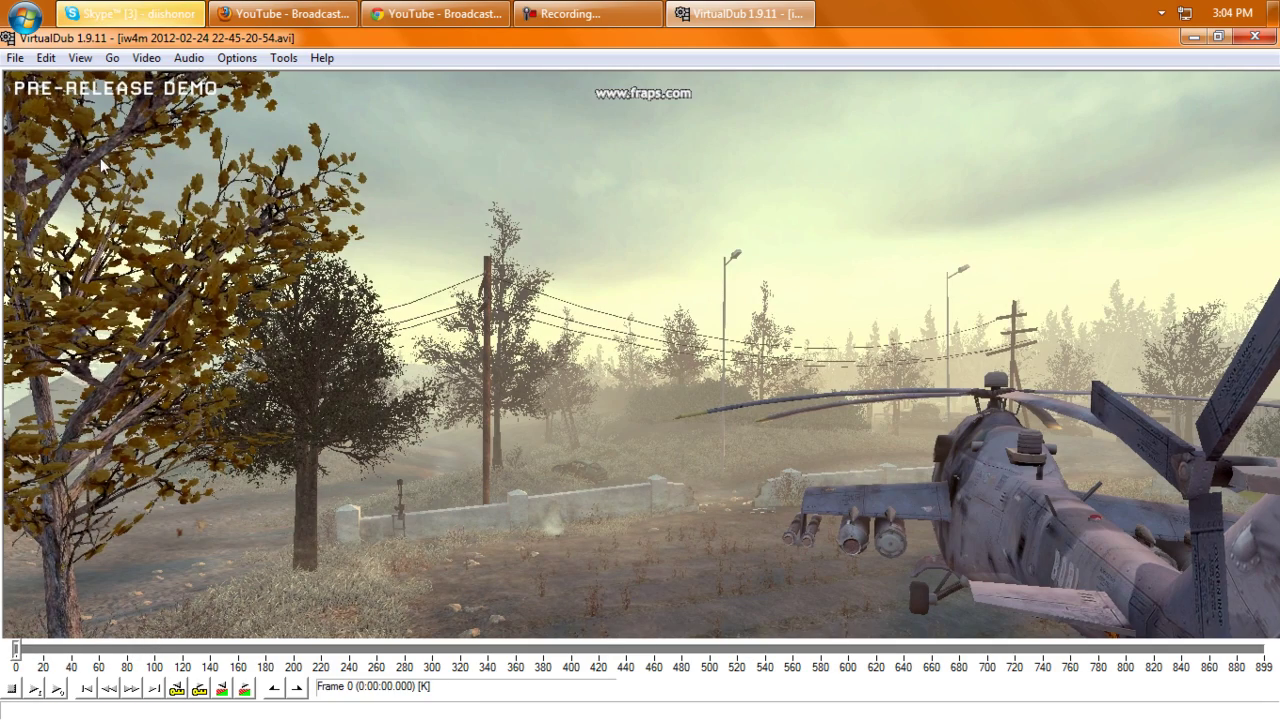
{"action": "left_click", "coordinate": [147, 58]}
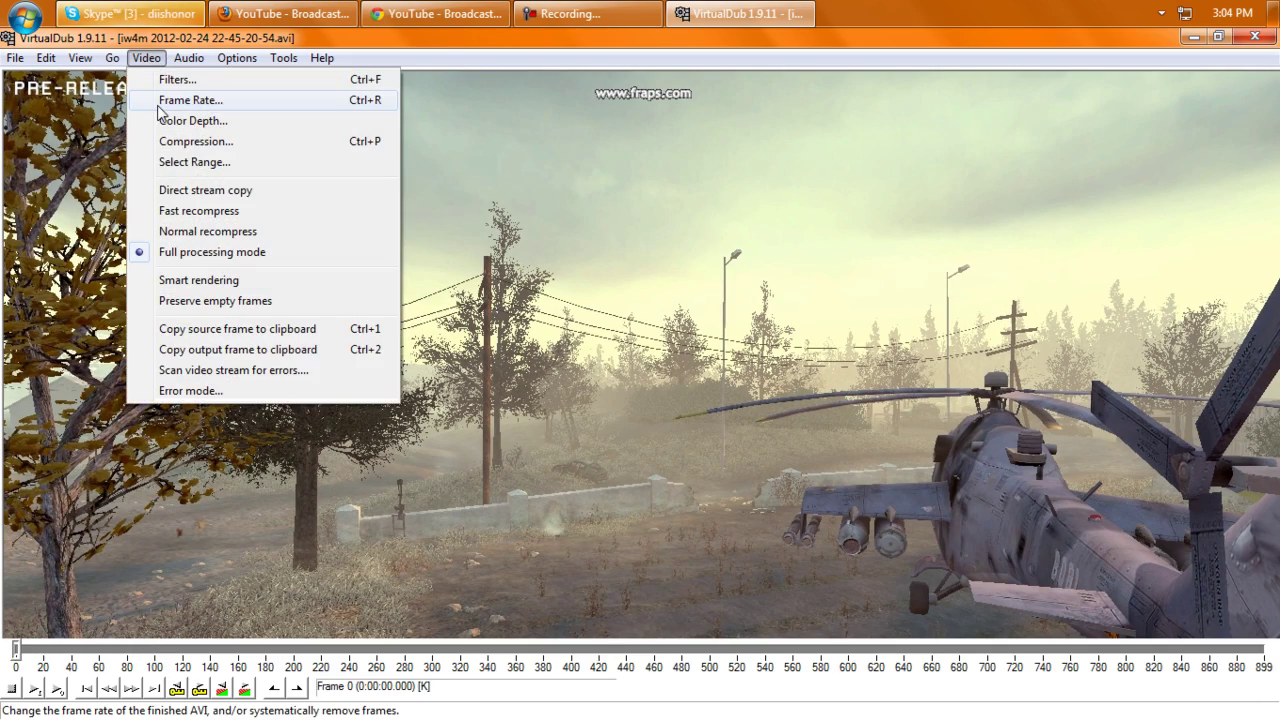
- Set a custom frame rate of 300 fps for the iw4m clip, replacing the original 30 fps
{"action": "left_click", "coordinate": [160, 97]}
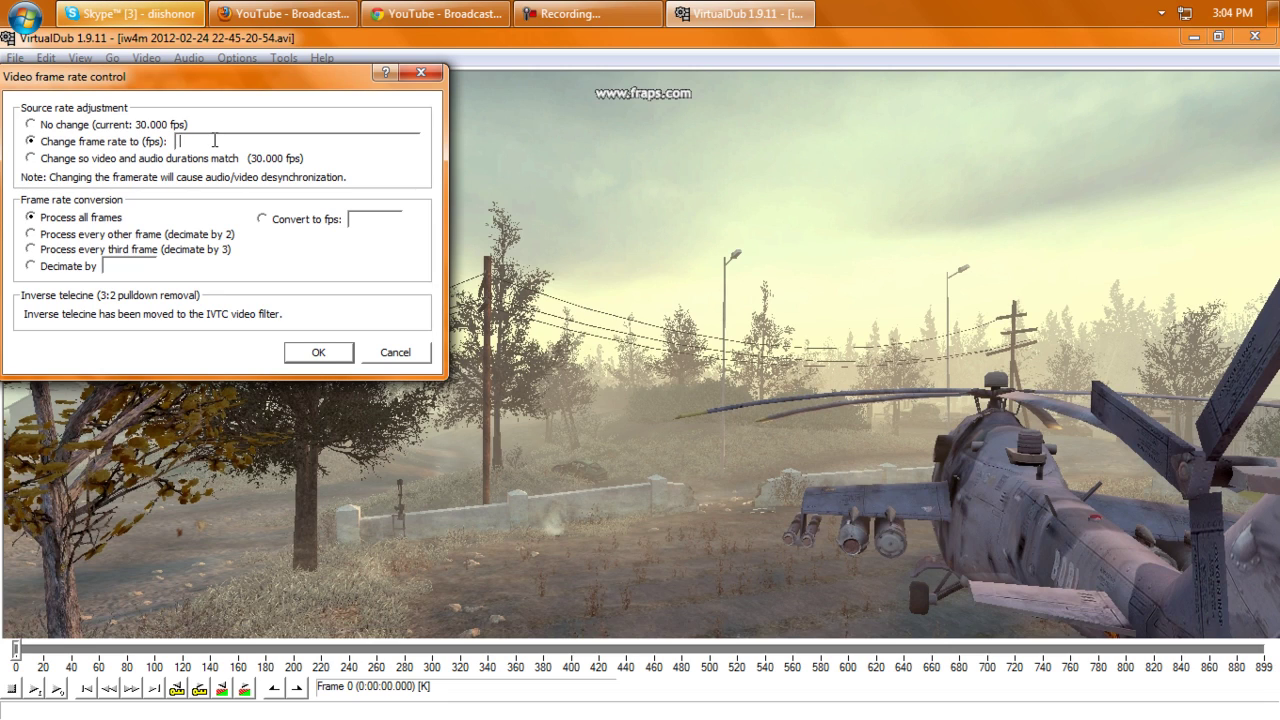
{"action": "left_click", "coordinate": [214, 141]}
{"action": "type", "text": "3"}
{"action": "key", "text": "BackSpace"}
{"action": "key", "text": "BackSpace"}
{"action": "key", "text": "BackSpace"}
{"action": "type", "text": "9"}
{"action": "left_click_drag", "start_coordinate": [205, 135], "coordinate": [82, 146]}
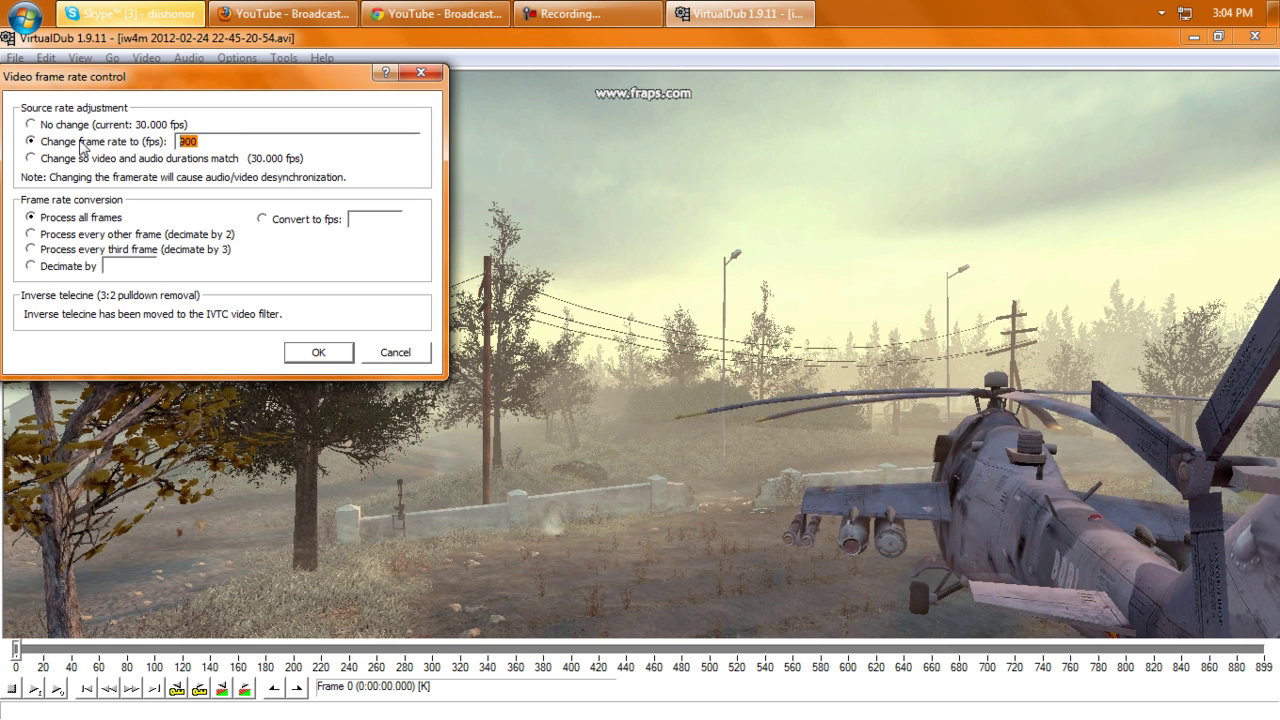
{"action": "key", "text": "Return"}
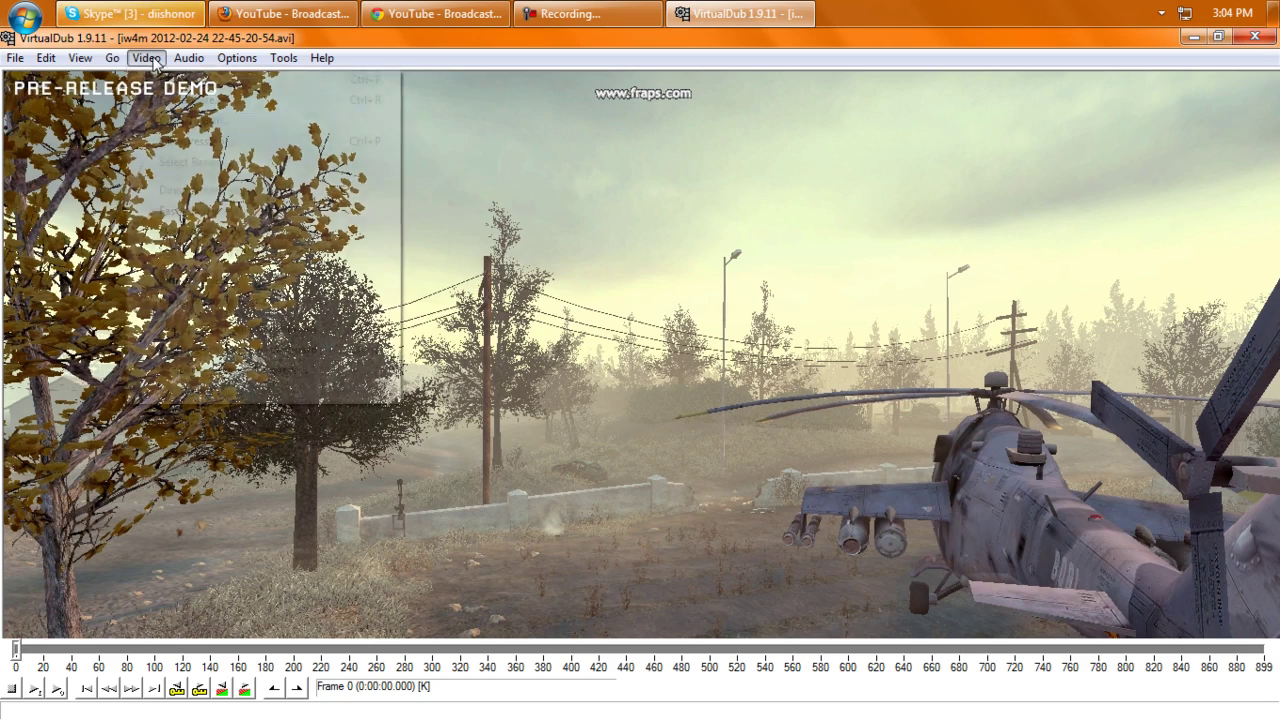
{"action": "left_click", "coordinate": [146, 57]}
- Save the re-timed clip as a new AVI on the Desktop and start rendering
{"action": "mouse_move", "coordinate": [15, 57]}
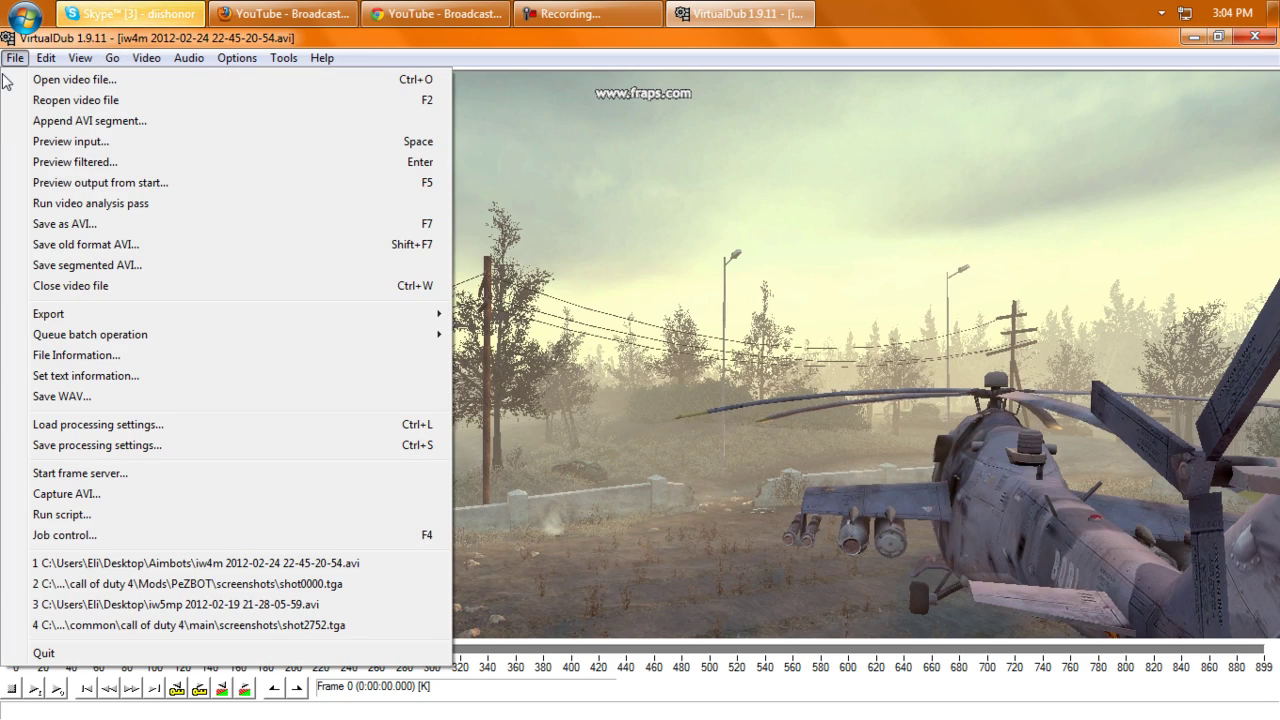
{"action": "left_click", "coordinate": [65, 224]}
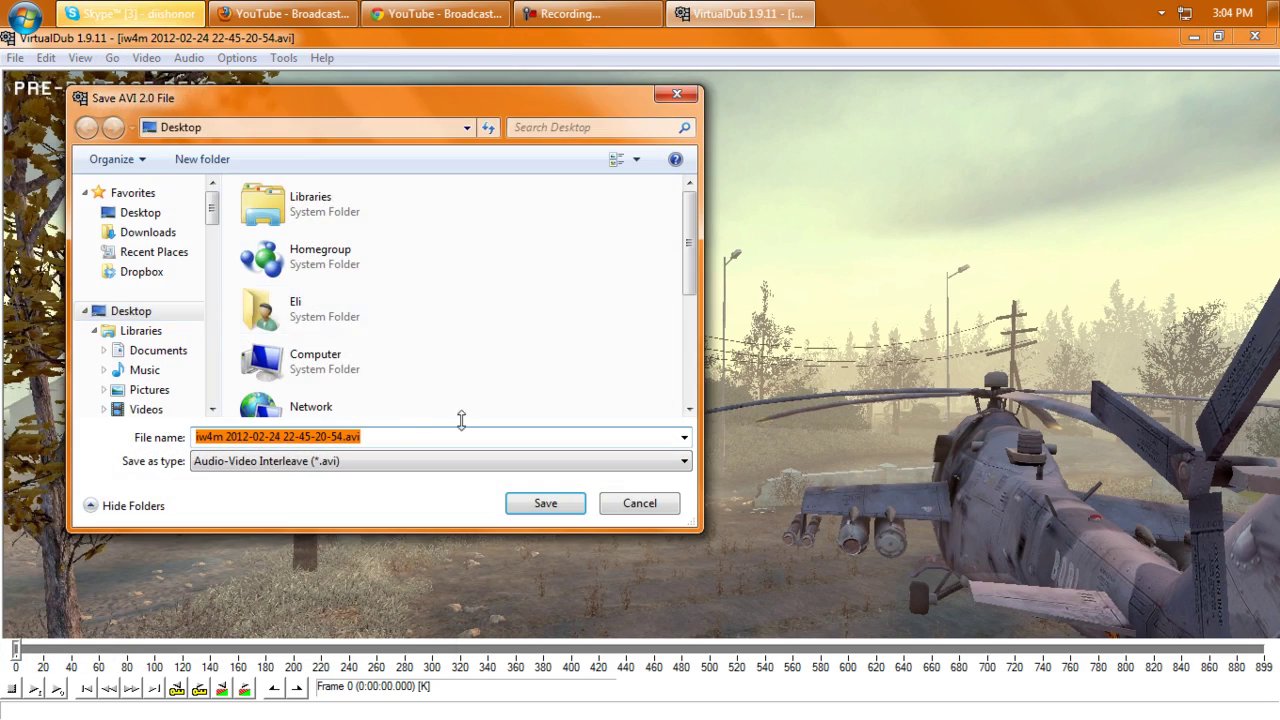
{"action": "type", "text": "demo"}
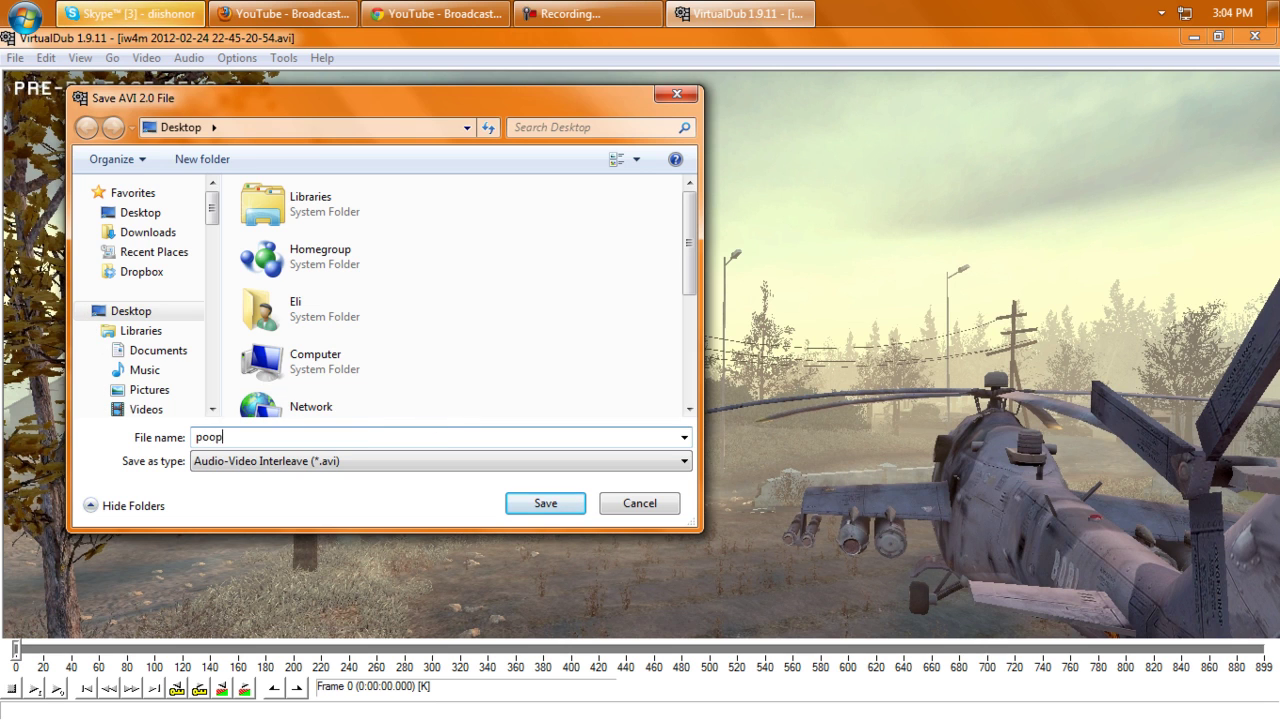
{"action": "key", "text": "Return"}
- Set processing thread priority to Highest and minimize the main VirtualDub window
{"action": "left_click", "coordinate": [668, 478]}
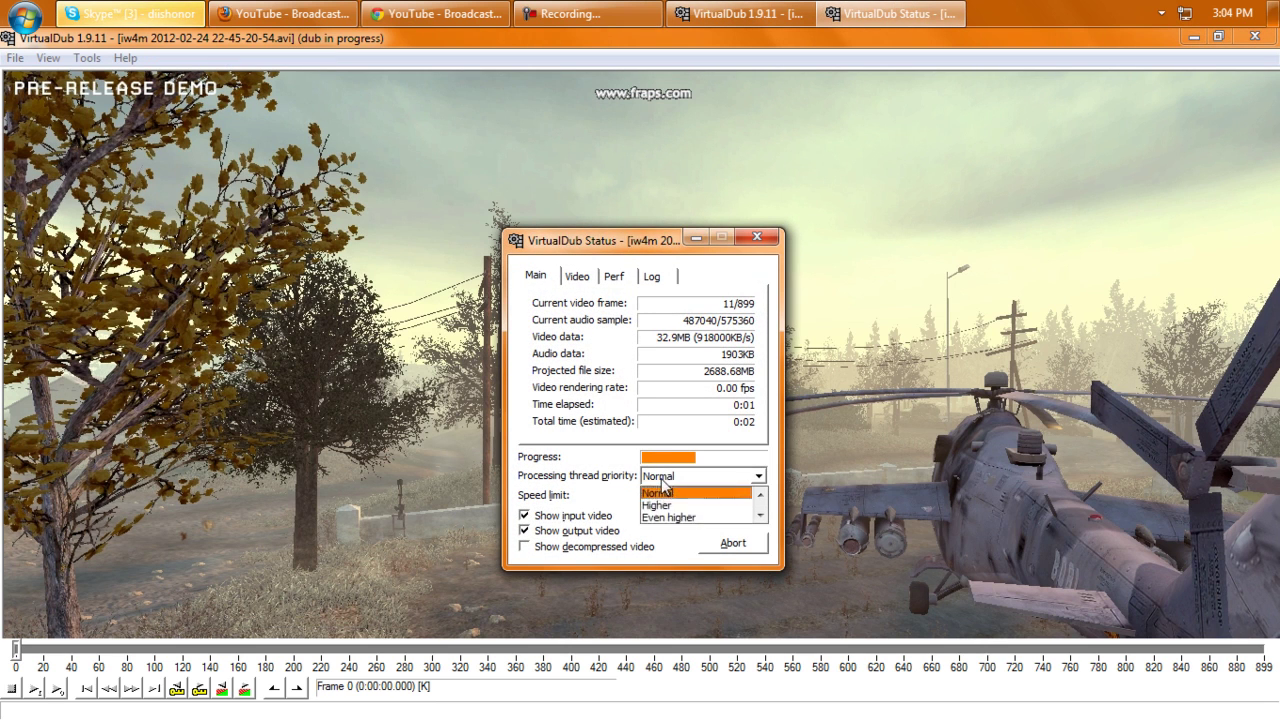
{"action": "left_click", "coordinate": [655, 532]}
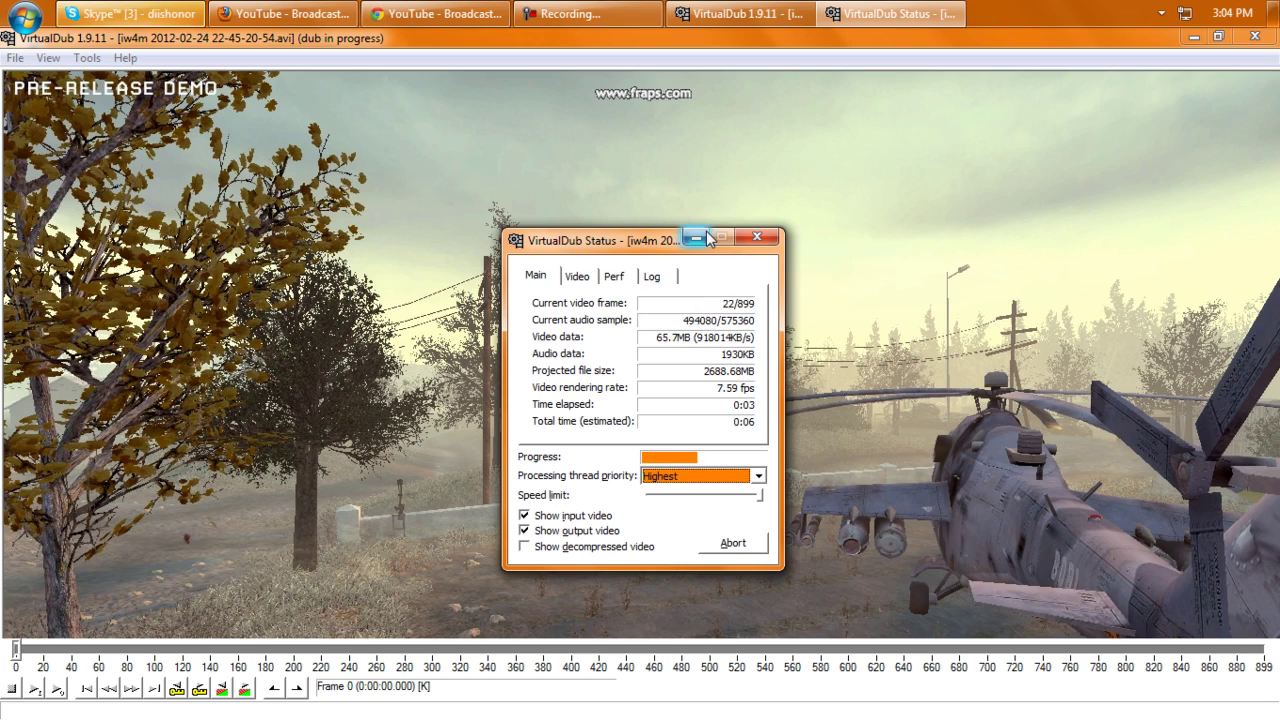
{"action": "left_click", "coordinate": [1217, 37]}
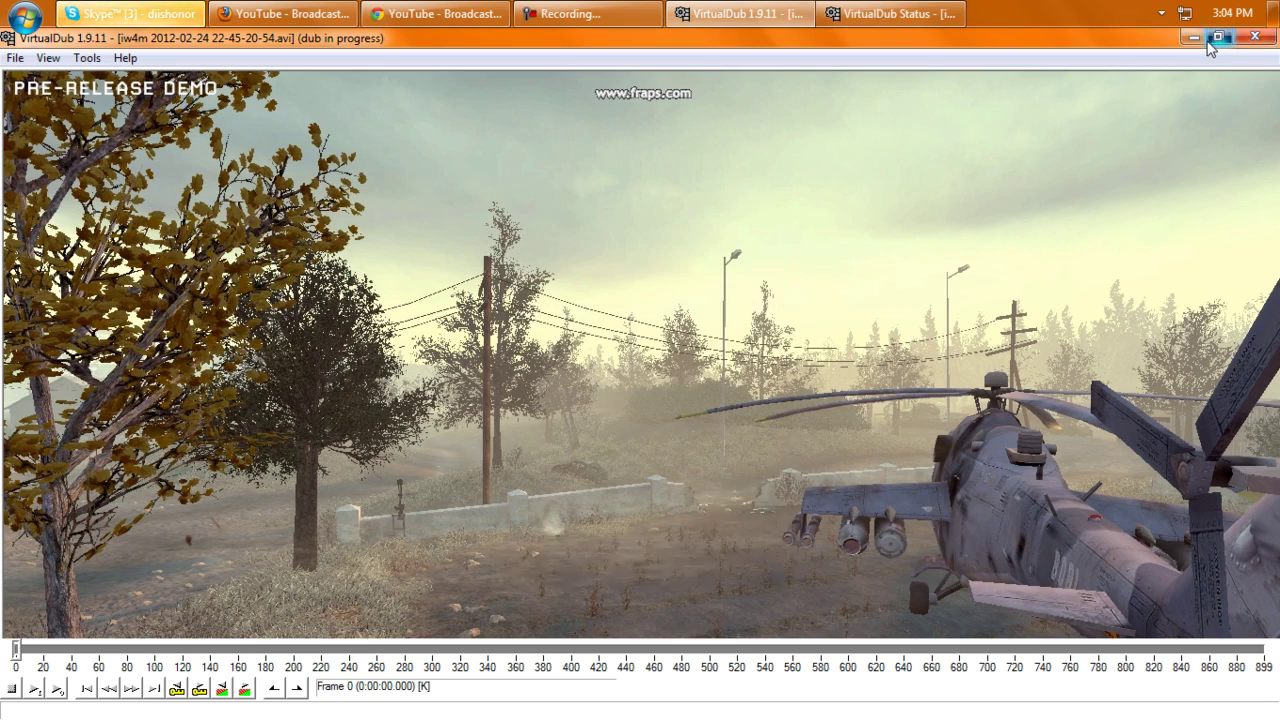
{"action": "left_click", "coordinate": [1243, 79]}
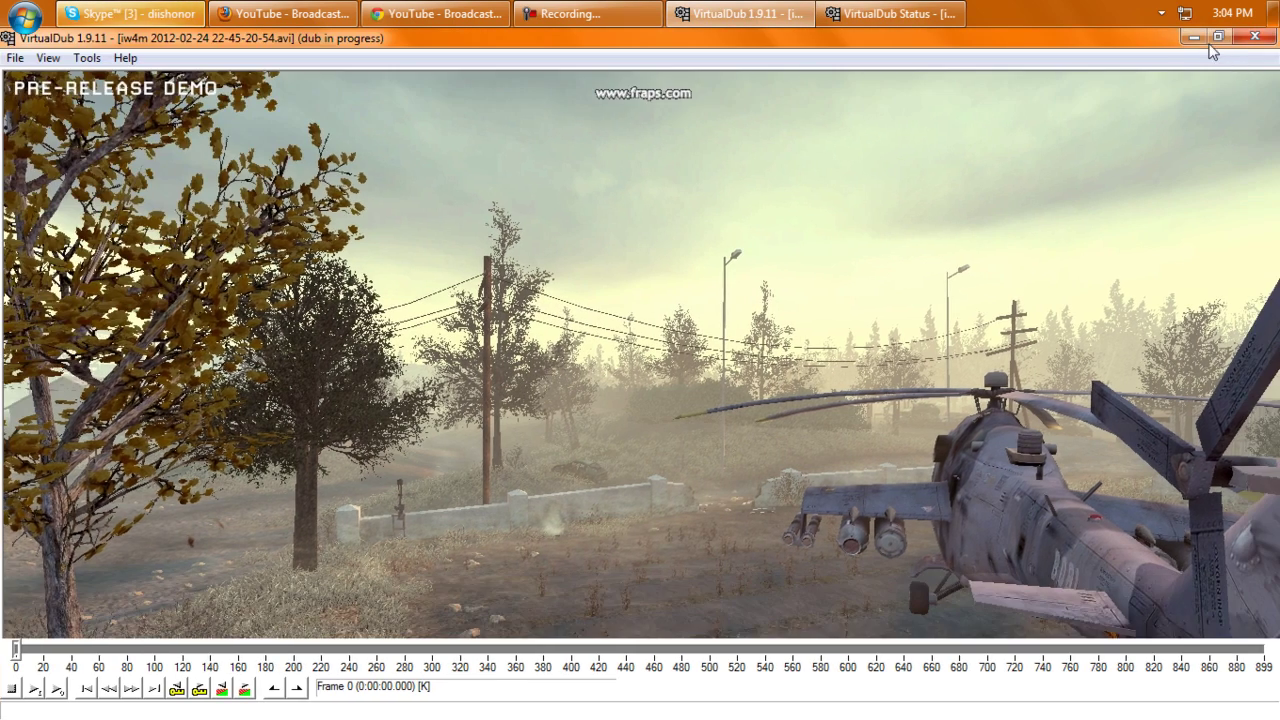
{"action": "left_click", "coordinate": [1190, 37]}
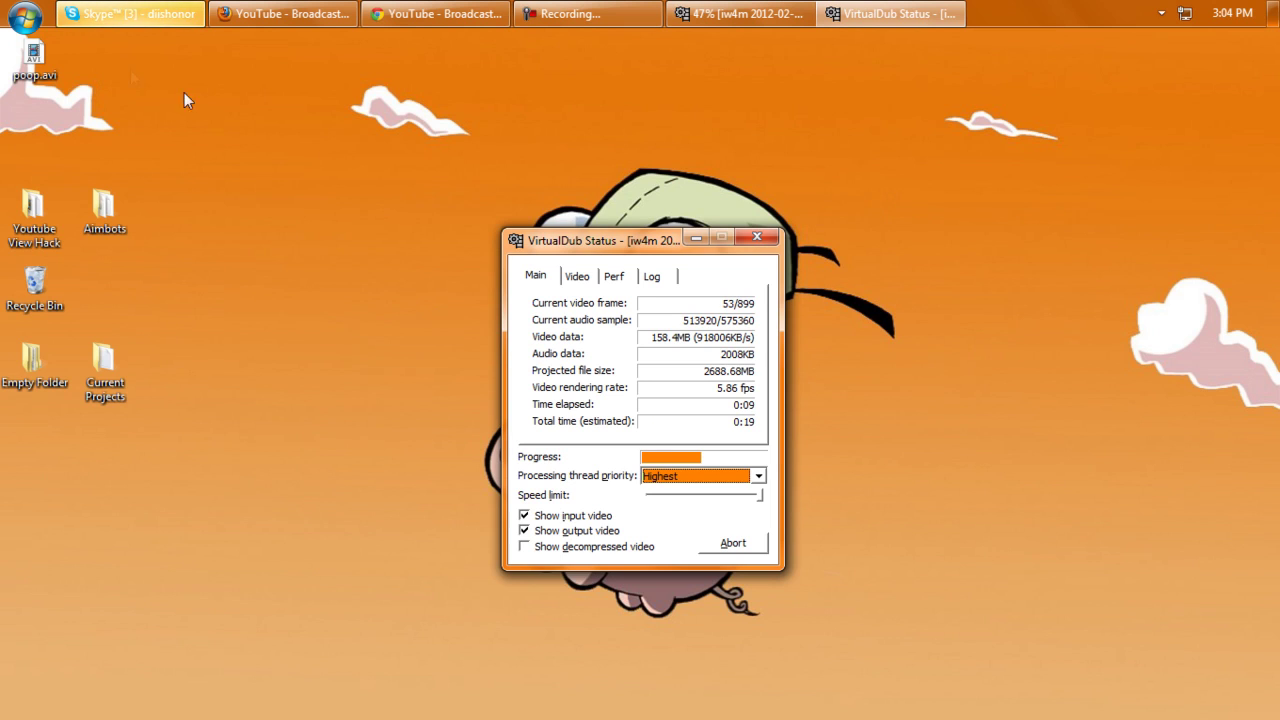
- Place the poop.avi icon beside the Recycle Bin and shift the Status window slightly left
{"action": "left_click_drag", "start_coordinate": [36, 56], "coordinate": [176, 288]}
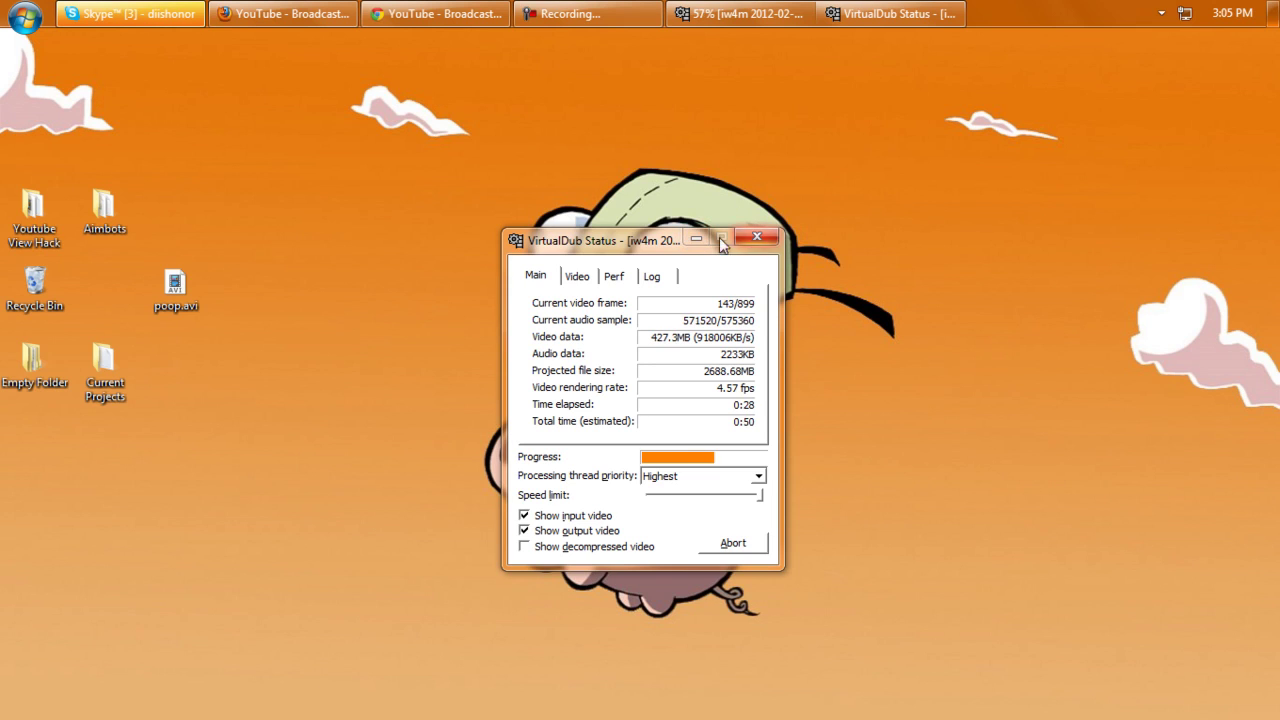
{"action": "left_click_drag", "start_coordinate": [607, 247], "coordinate": [579, 247]}
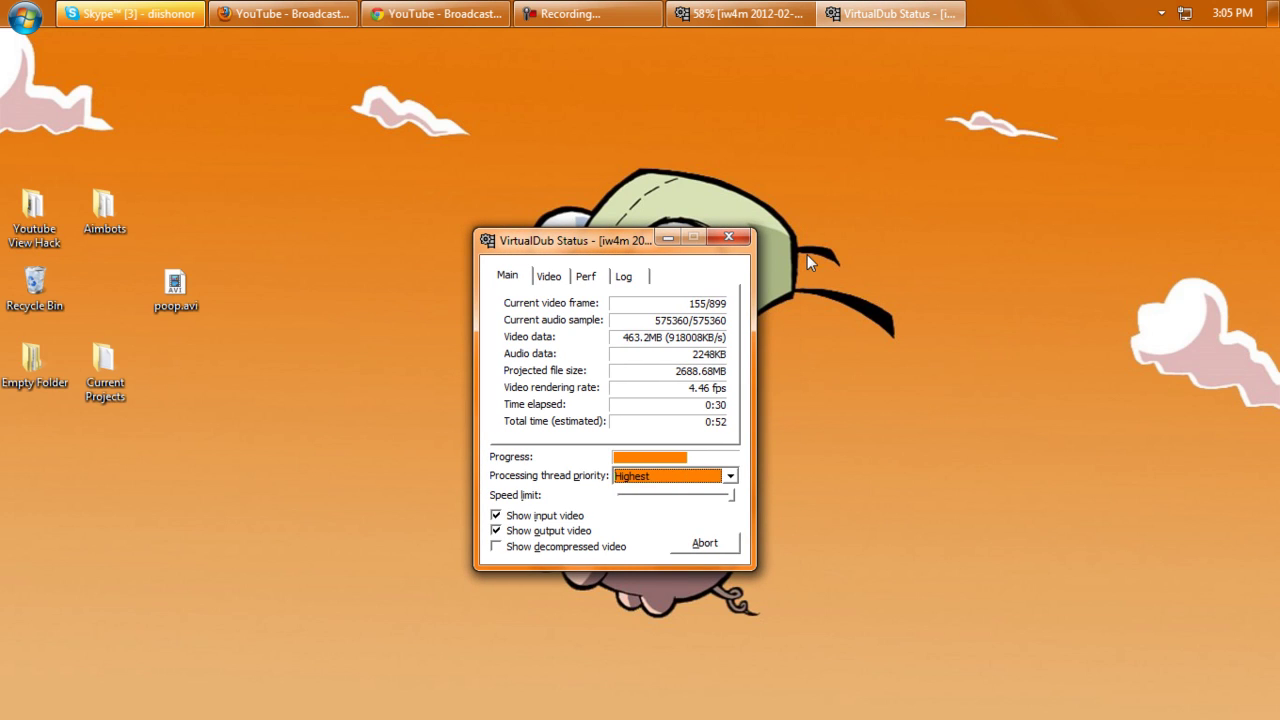